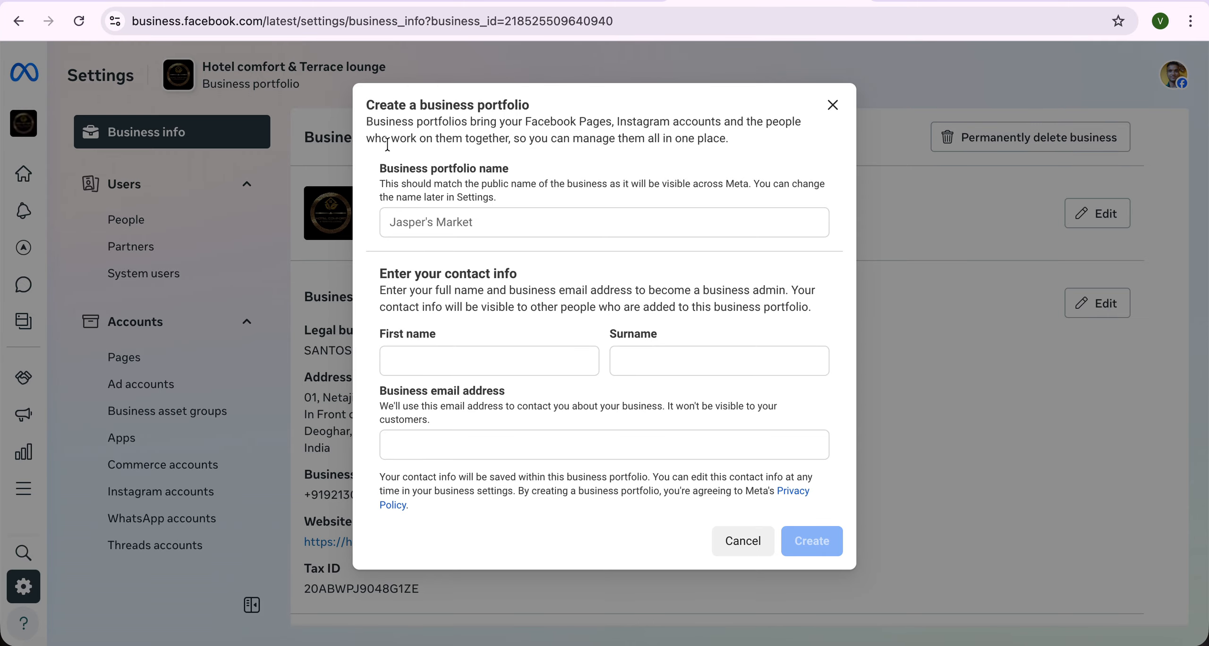
# - Cancel the Create a business portfolio dialog without creating a new portfolio
pyautogui.moveTo(369, 100); pyautogui.dragTo(745, 518)
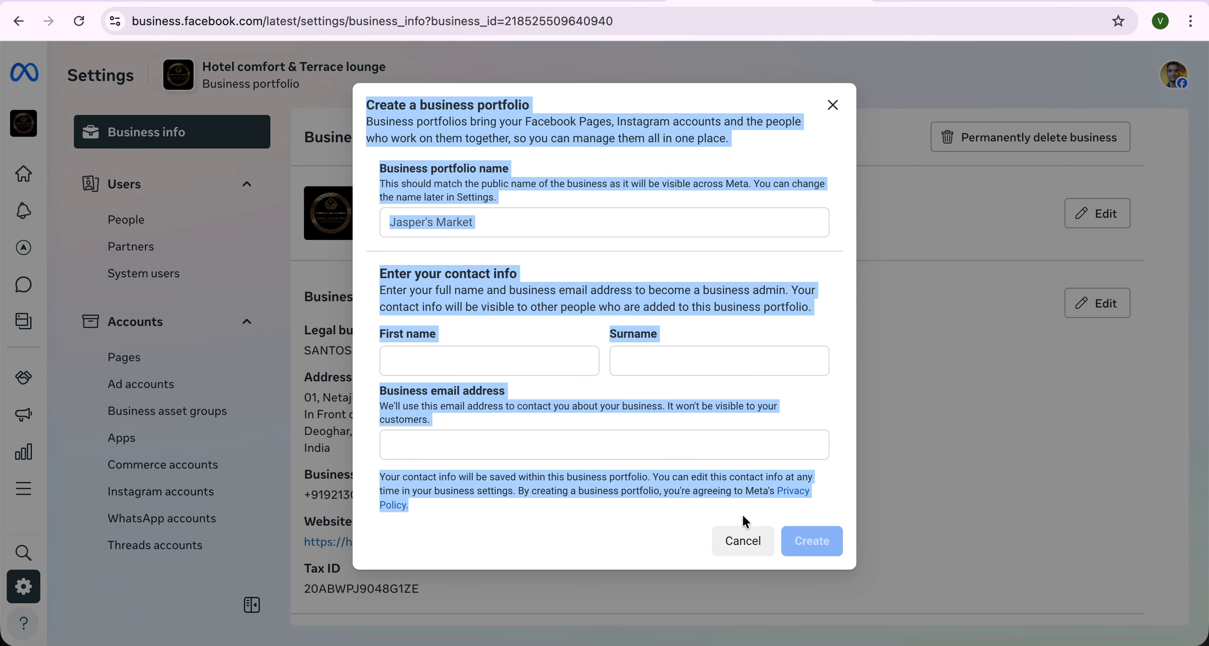
pyautogui.click(735, 538)
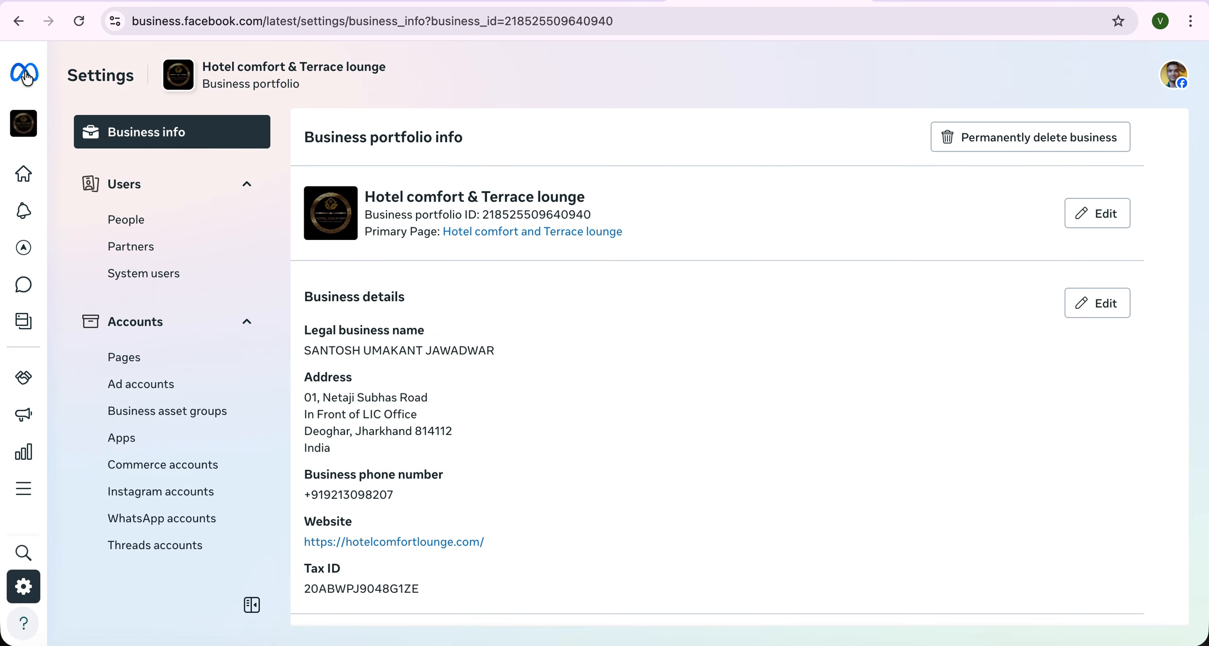
# - Go to business.facebook.com in Chrome to load the VyapAi Business Suite Home page
pyautogui.moveTo(26, 77)
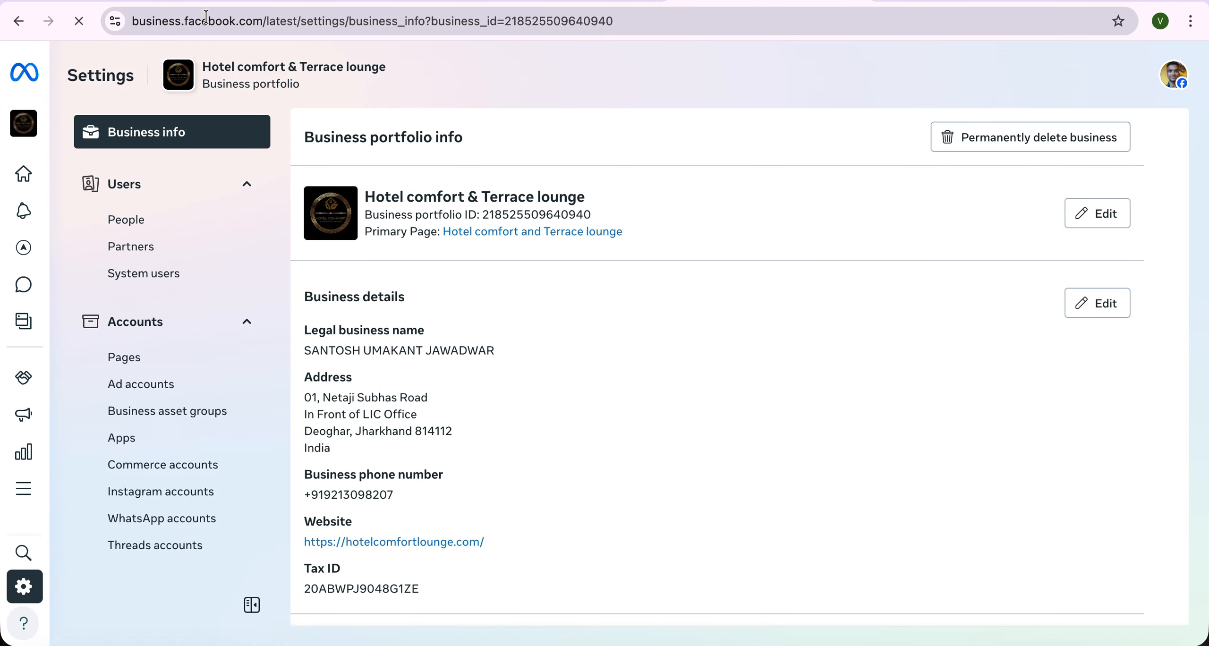
pyautogui.click(208, 22)
pyautogui.write('bus')
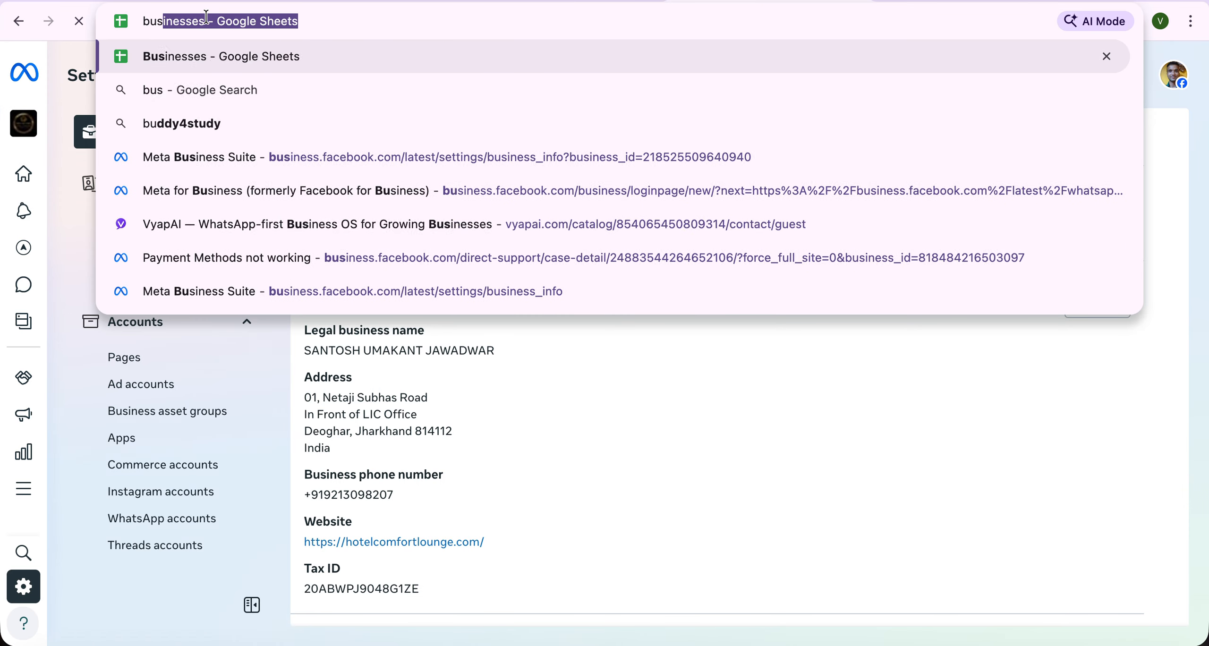
pyautogui.write('iness.')
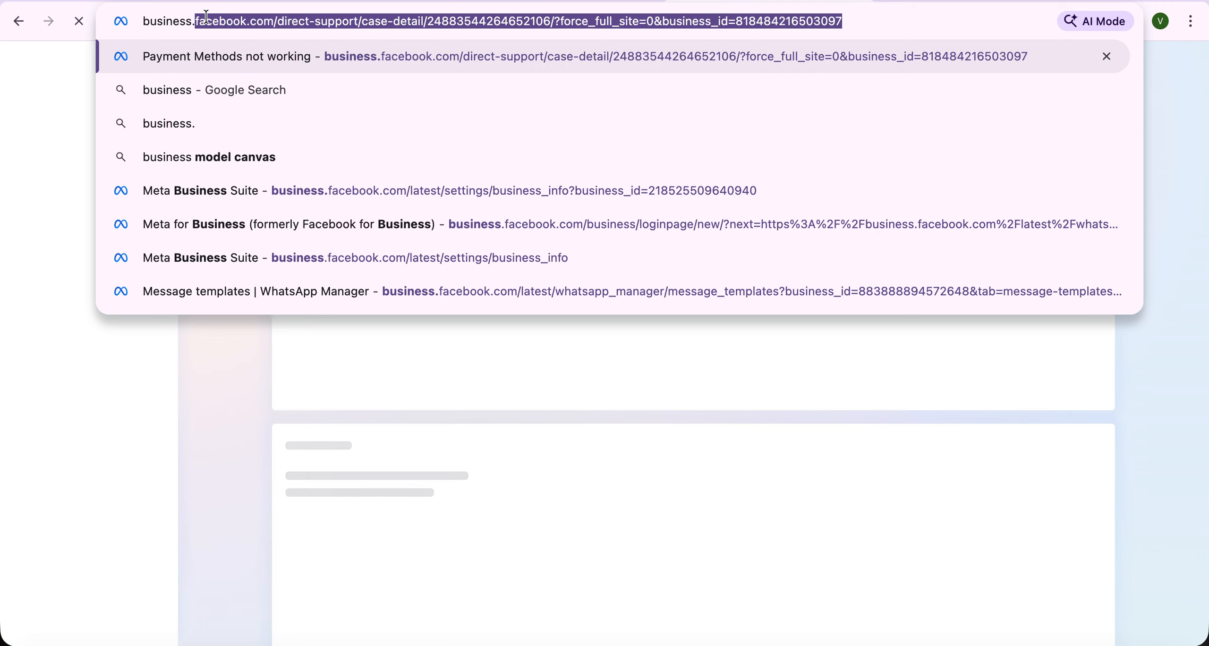
pyautogui.press('Right')
pyautogui.press('BackSpace')
pyautogui.press('BackSpace')
pyautogui.press('BackSpace')
pyautogui.press('BackSpace')
pyautogui.press('BackSpace')
pyautogui.press('BackSpace')
pyautogui.press('BackSpace')
pyautogui.press('BackSpace')
pyautogui.press('BackSpace')
pyautogui.press('BackSpace')
pyautogui.press('BackSpace')
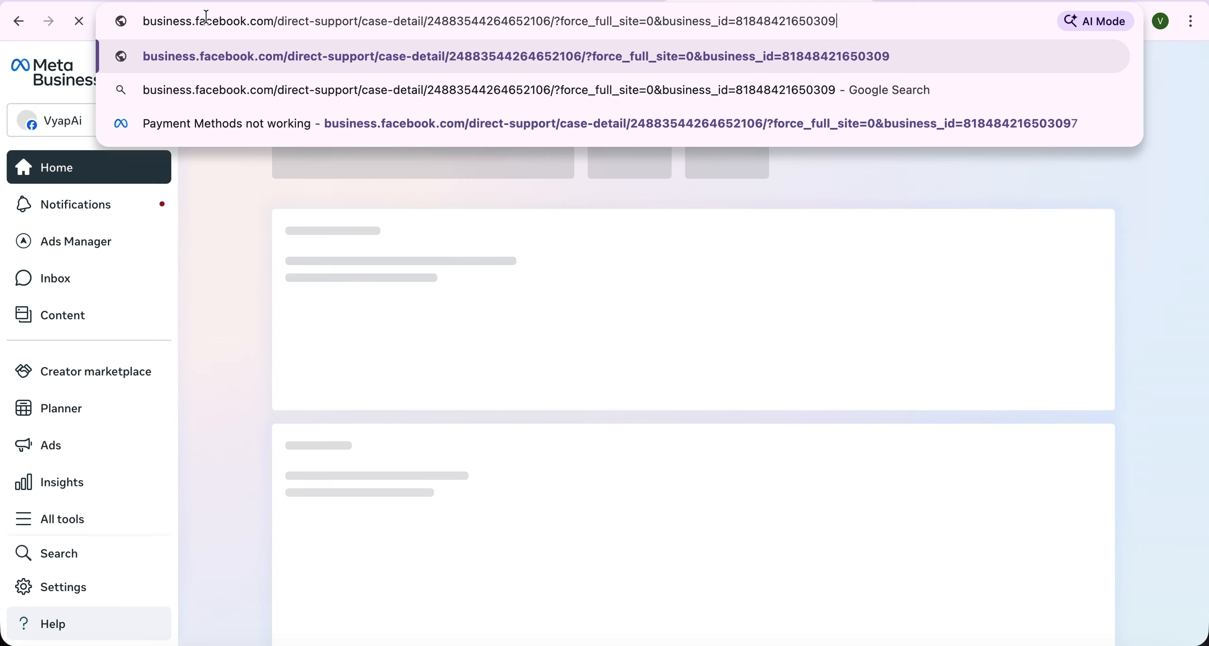
pyautogui.press('BackSpace')
pyautogui.press('BackSpace')
pyautogui.press('BackSpace')
pyautogui.press('BackSpace')
pyautogui.press('BackSpace')
pyautogui.press('BackSpace')
pyautogui.press('BackSpace')
pyautogui.press('BackSpace')
pyautogui.press('BackSpace')
pyautogui.press('BackSpace')
pyautogui.press('BackSpace')
pyautogui.press('BackSpace')
pyautogui.press('BackSpace')
pyautogui.press('BackSpace')
pyautogui.press('BackSpace')
pyautogui.press('BackSpace')
pyautogui.press('BackSpace')
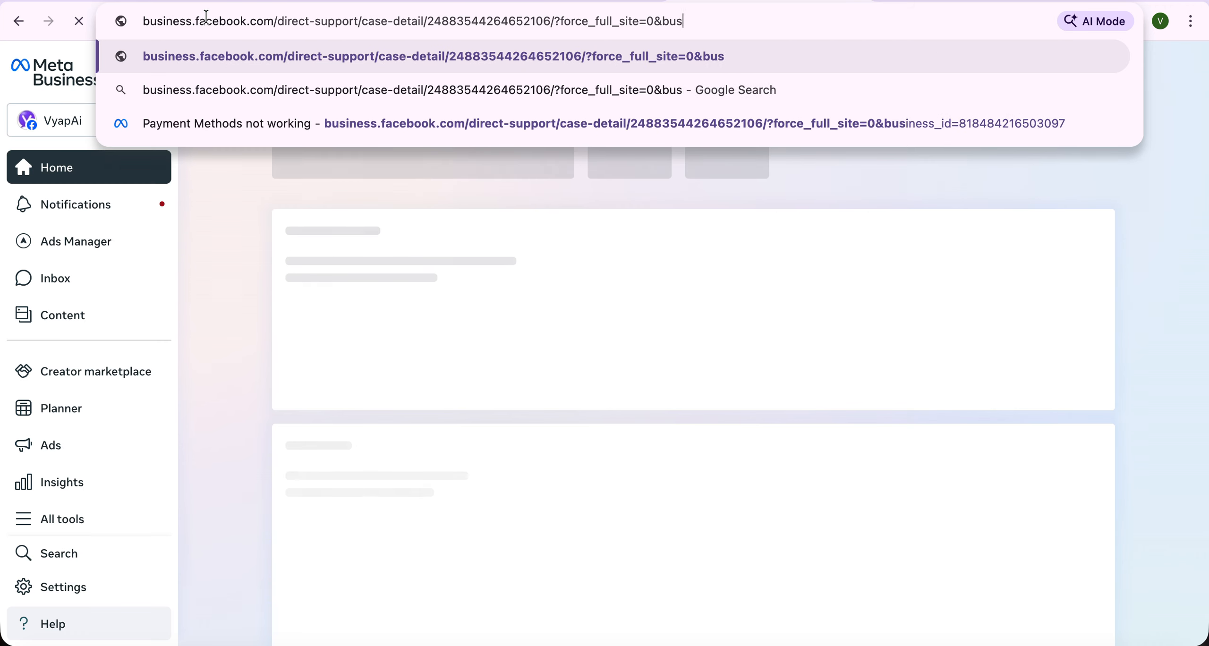
pyautogui.press('BackSpace')
pyautogui.press('BackSpace')
pyautogui.press('BackSpace')
pyautogui.press('BackSpace')
pyautogui.press('BackSpace')
pyautogui.press('BackSpace')
pyautogui.press('BackSpace')
pyautogui.press('BackSpace')
pyautogui.press('BackSpace')
pyautogui.press('BackSpace')
pyautogui.press('BackSpace')
pyautogui.press('BackSpace')
pyautogui.press('BackSpace')
pyautogui.press('BackSpace')
pyautogui.press('BackSpace')
pyautogui.press('BackSpace')
pyautogui.press('BackSpace')
pyautogui.press('BackSpace')
pyautogui.press('BackSpace')
pyautogui.press('BackSpace')
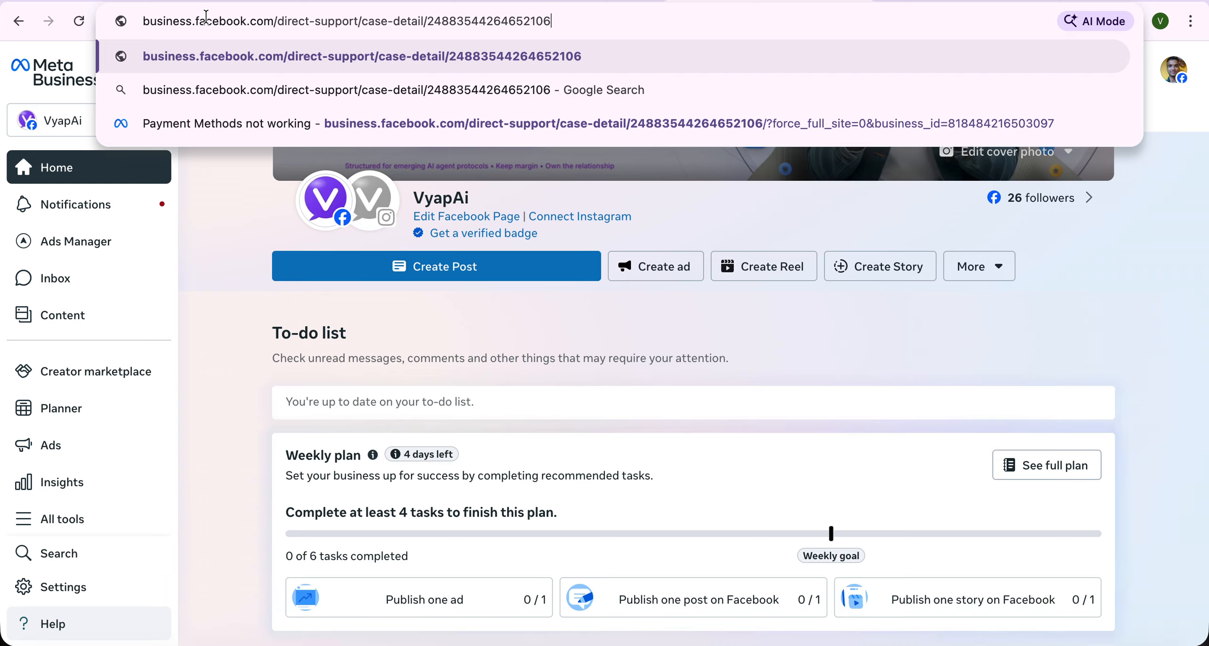
pyautogui.press('BackSpace')
pyautogui.press('BackSpace')
pyautogui.press('BackSpace')
pyautogui.press('BackSpace')
pyautogui.press('BackSpace')
pyautogui.press('BackSpace')
pyautogui.press('BackSpace')
pyautogui.press('BackSpace')
pyautogui.press('BackSpace')
pyautogui.press('BackSpace')
pyautogui.press('BackSpace')
pyautogui.press('BackSpace')
pyautogui.press('BackSpace')
pyautogui.press('BackSpace')
pyautogui.press('BackSpace')
pyautogui.press('BackSpace')
pyautogui.press('BackSpace')
pyautogui.press('BackSpace')
pyautogui.press('BackSpace')
pyautogui.press('BackSpace')
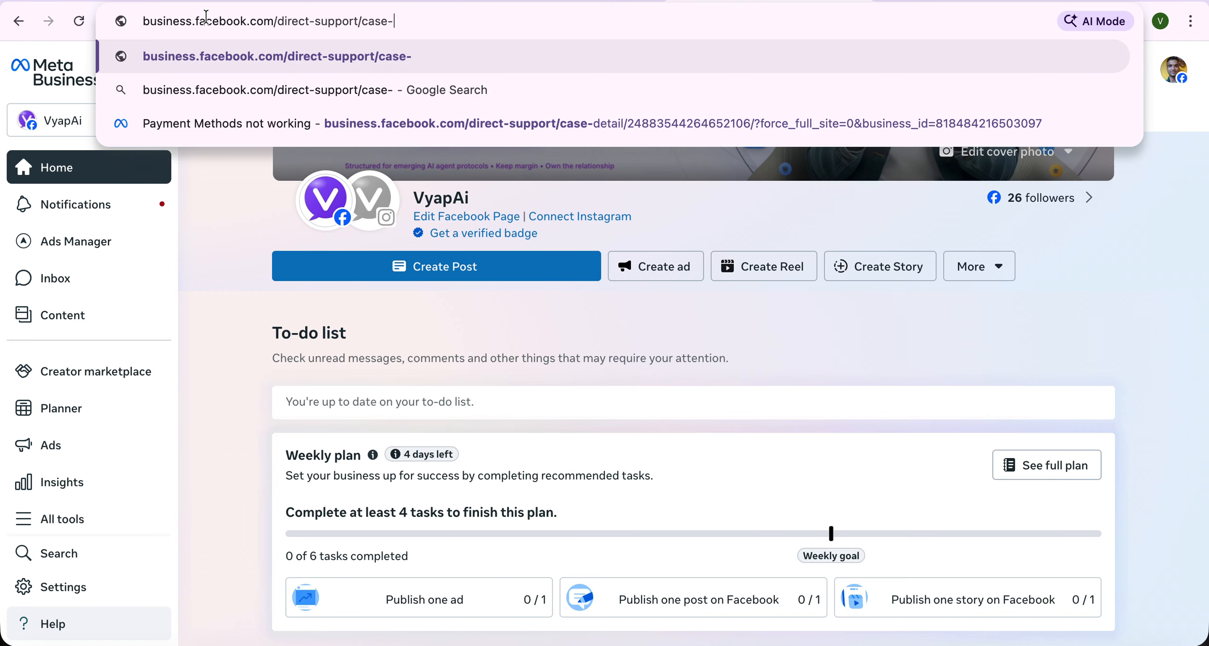
pyautogui.press('BackSpace')
pyautogui.press('BackSpace')
pyautogui.press('BackSpace')
pyautogui.press('BackSpace')
pyautogui.press('BackSpace')
pyautogui.press('BackSpace')
pyautogui.press('BackSpace')
pyautogui.press('BackSpace')
pyautogui.press('BackSpace')
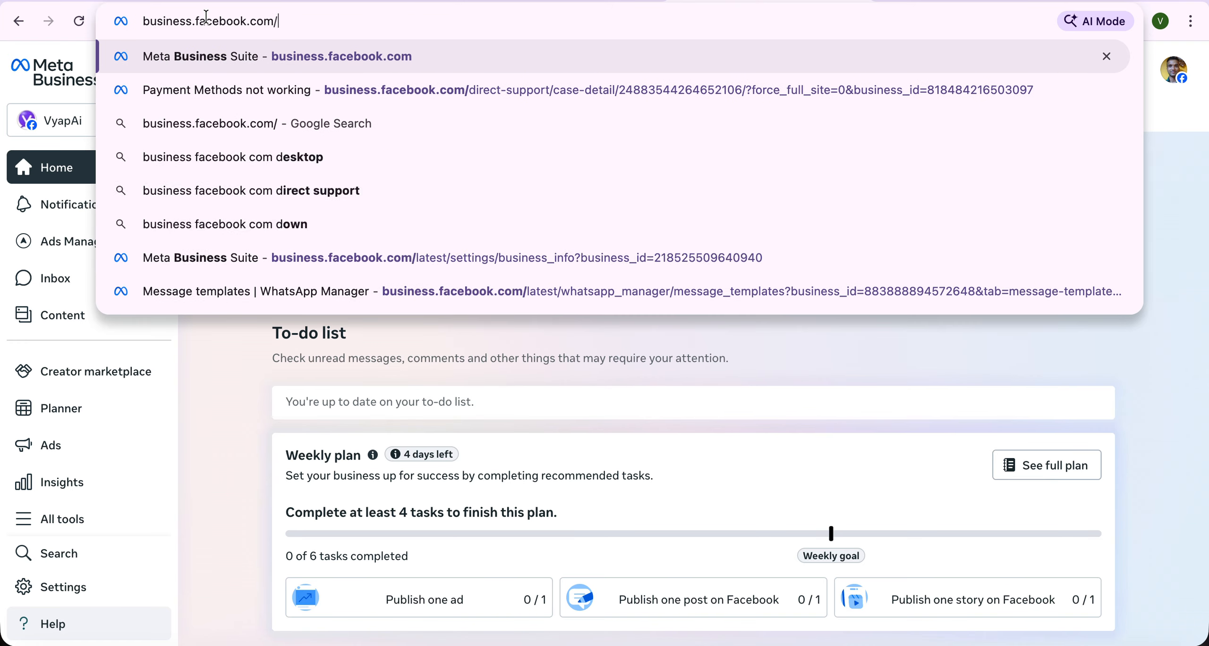
pyautogui.press('Return')
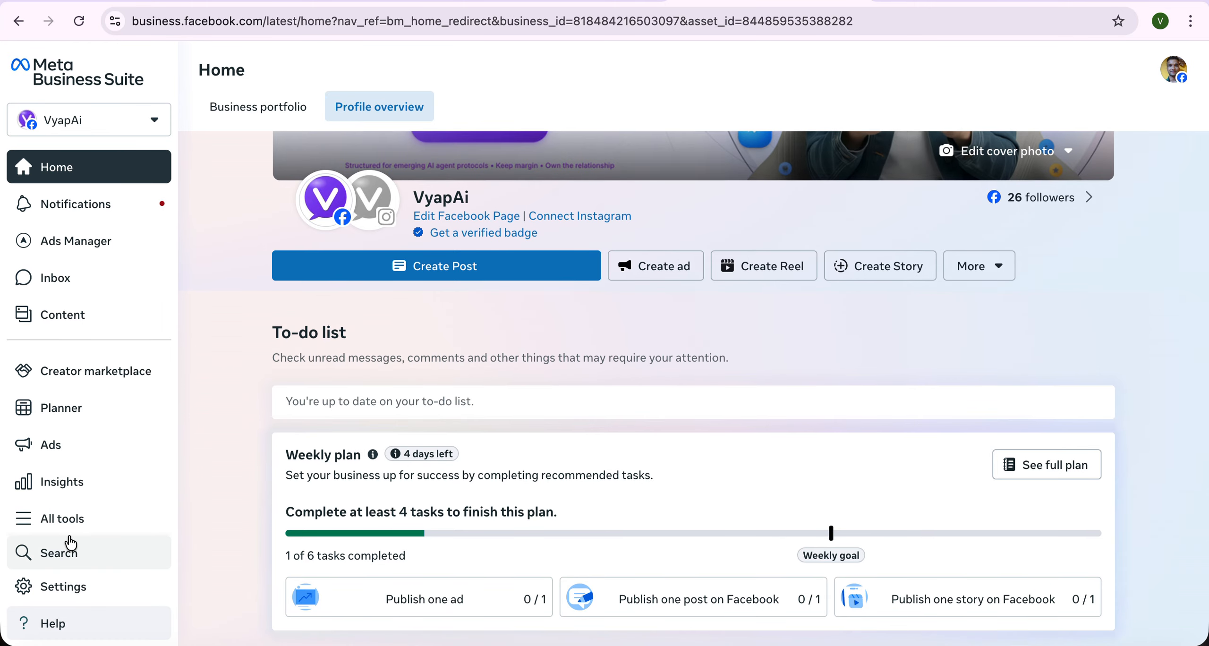
# - Switch Home to the Vyapai business portfolio overview and scroll down to its Profiles list
pyautogui.click(45, 589)
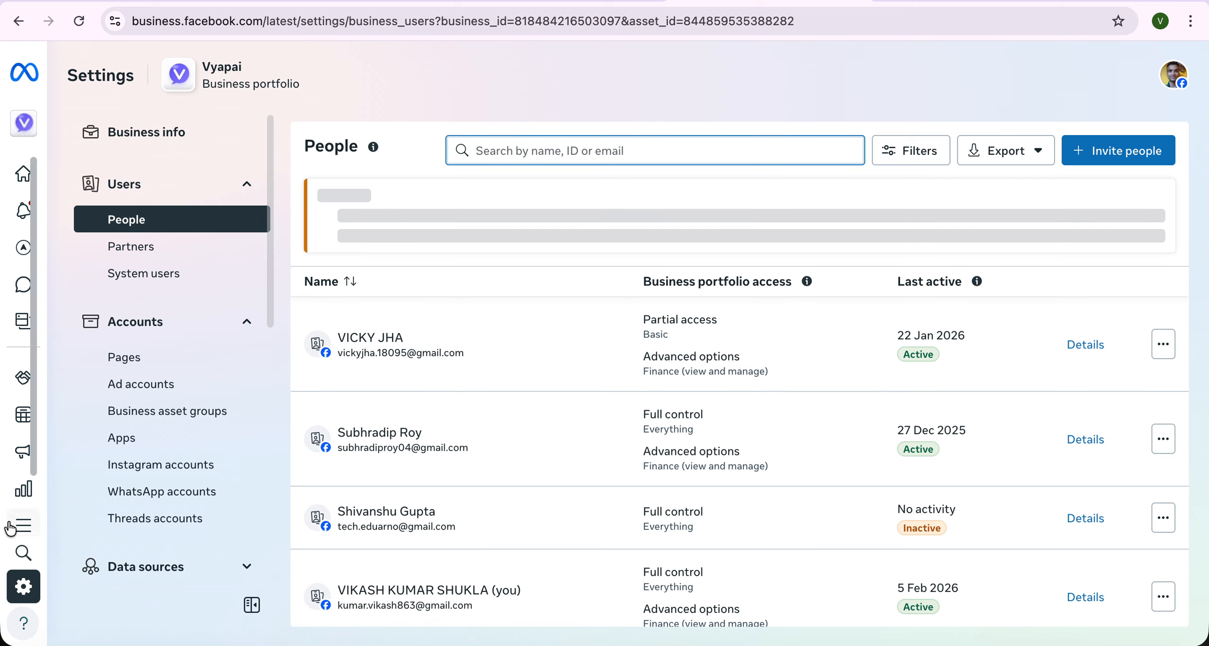
pyautogui.moveTo(9, 528)
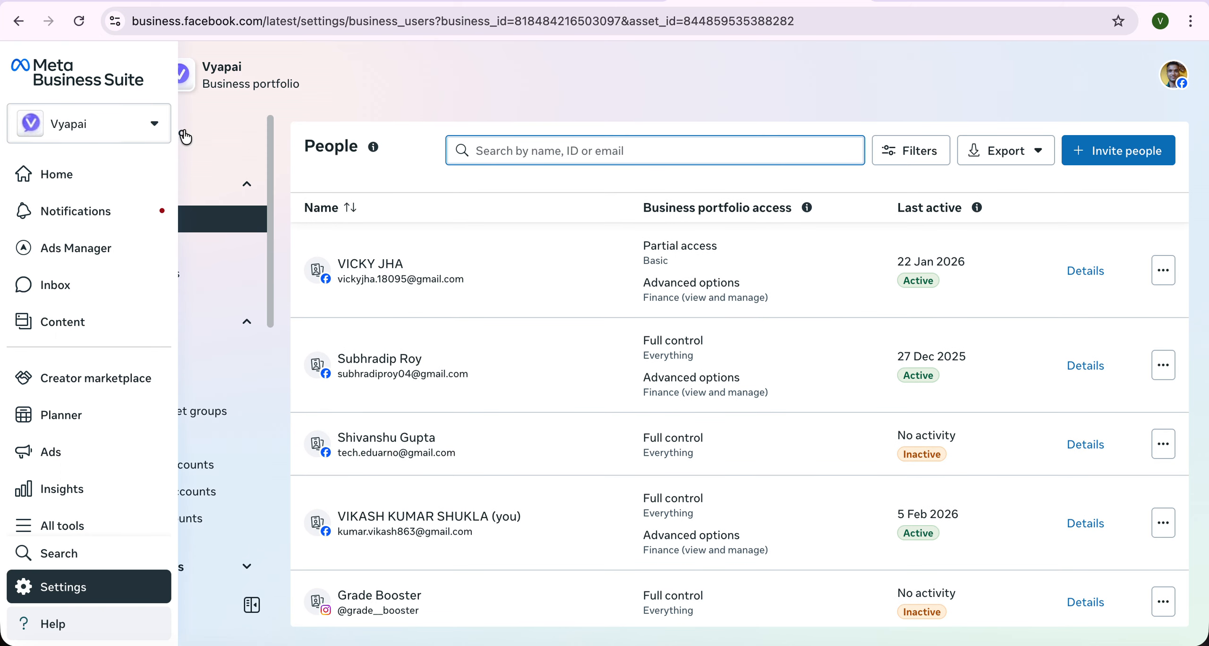
pyautogui.click(57, 174)
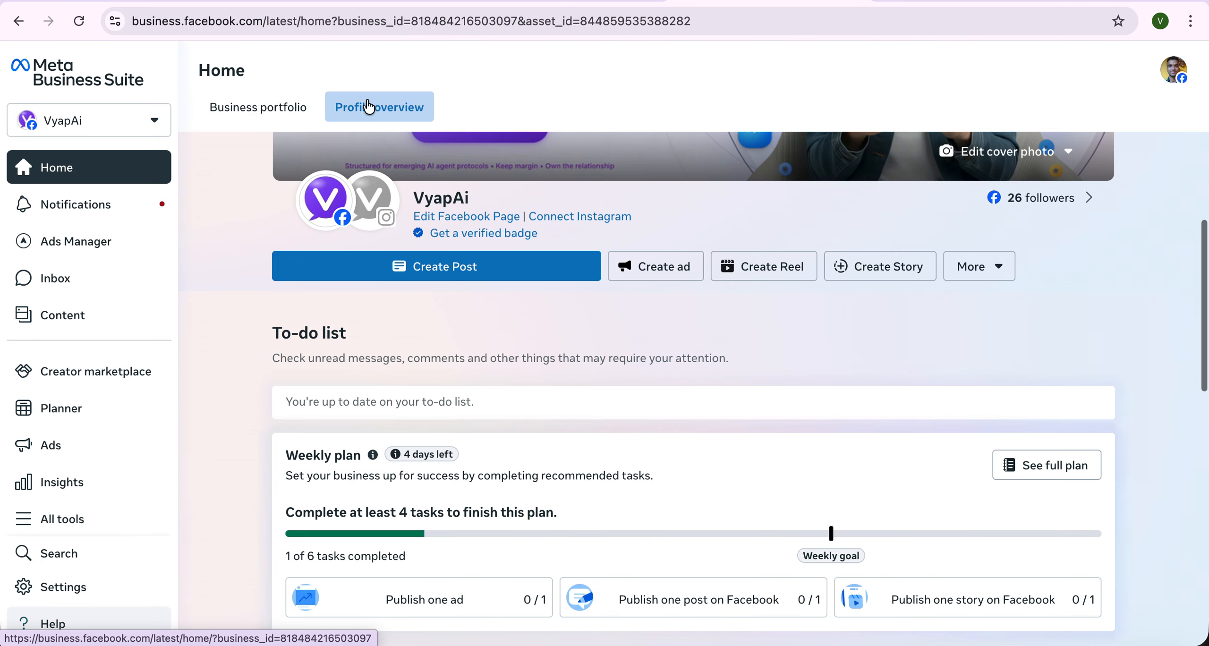
pyautogui.click(251, 114)
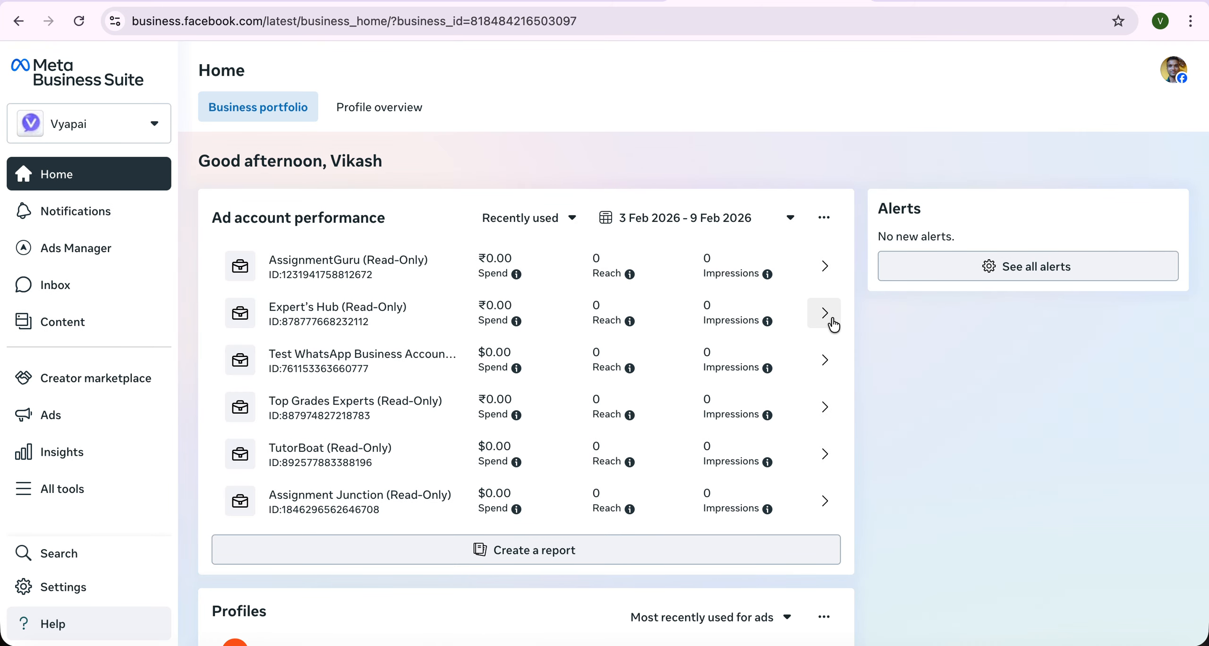
pyautogui.scroll(-5, 832, 323)
pyautogui.scroll(4, 832, 324)
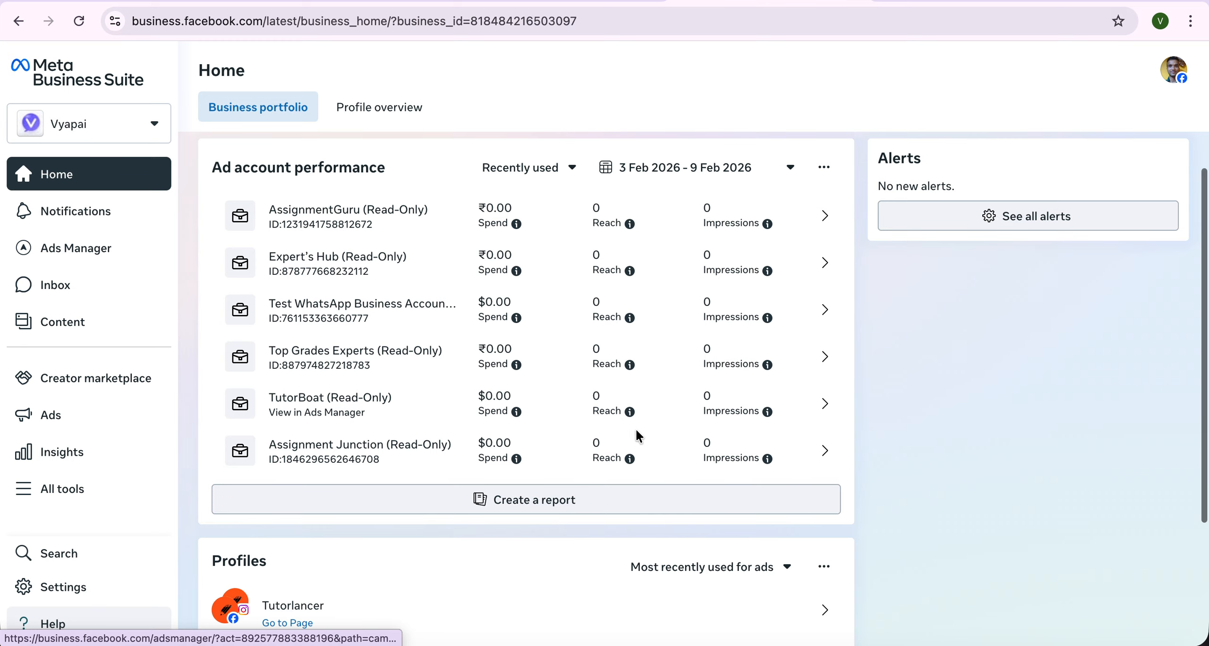
pyautogui.scroll(-4, 638, 436)
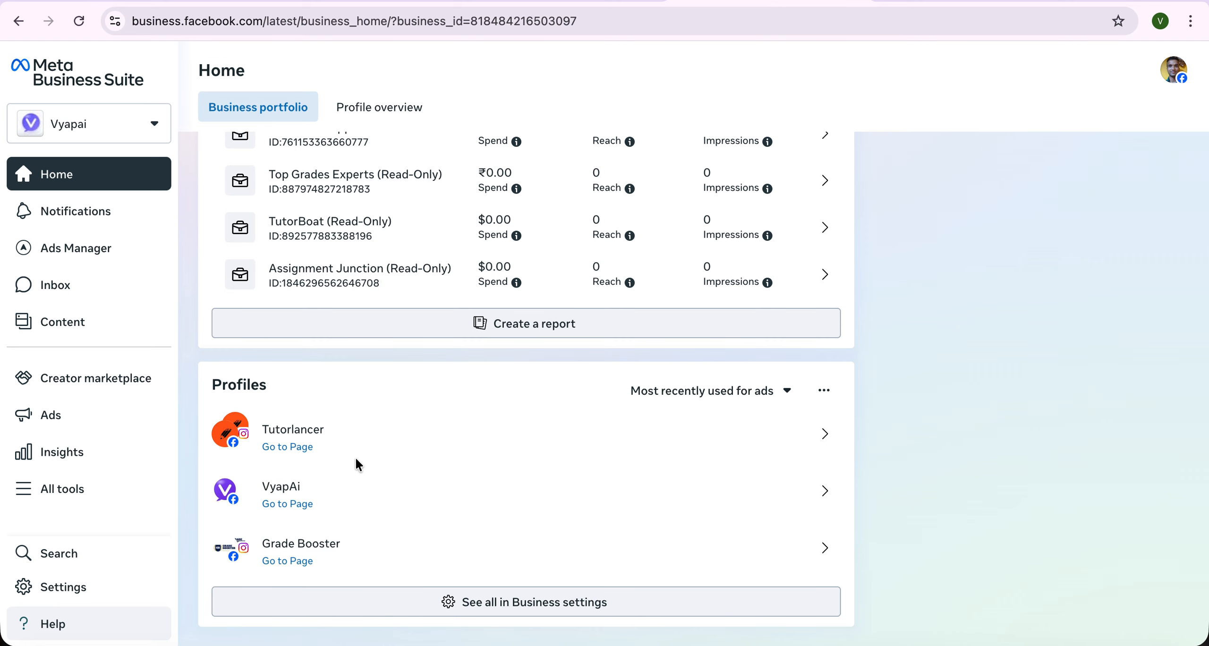
# - Open the Pages list in Business settings showing VyapAi, Grade Booster and Tutorlancer, then the portfolio selector
pyautogui.click(504, 610)
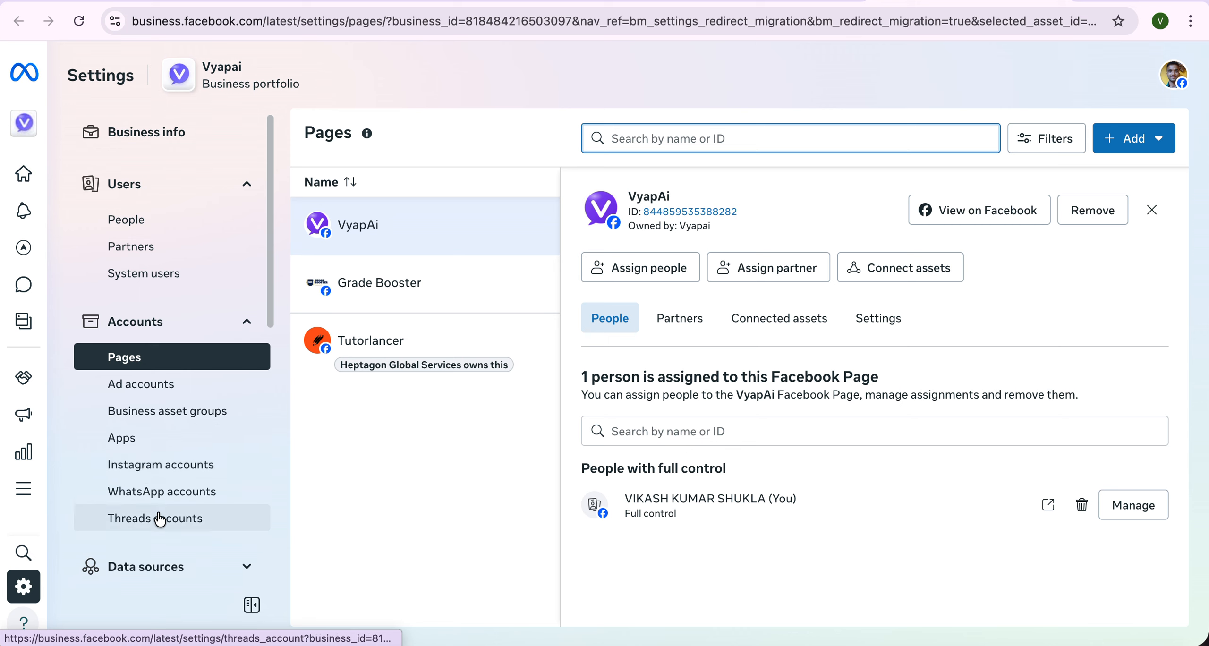
pyautogui.scroll(-2, 160, 518)
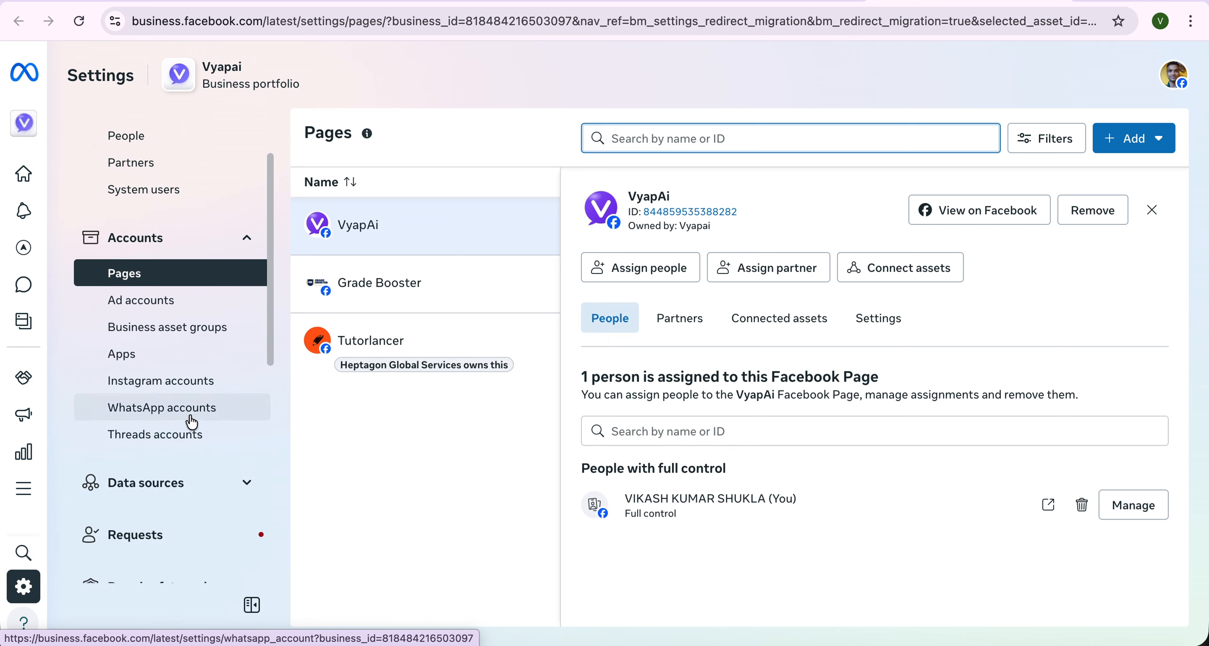
pyautogui.scroll(-1, 189, 405)
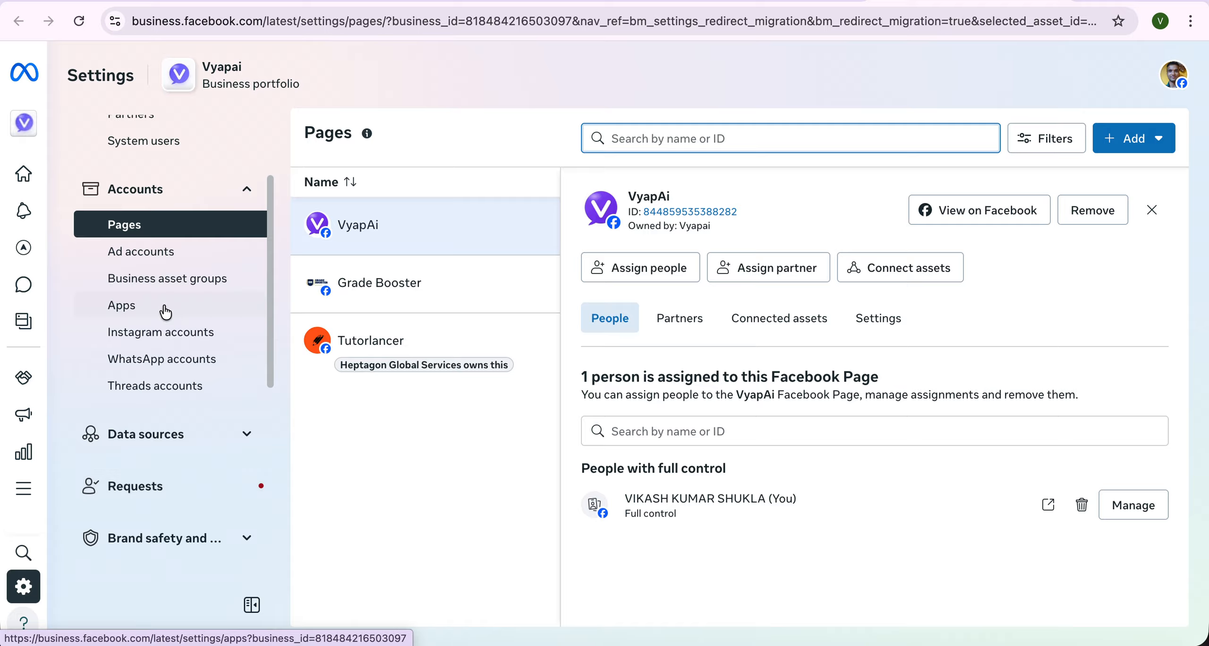
pyautogui.scroll(3, 165, 313)
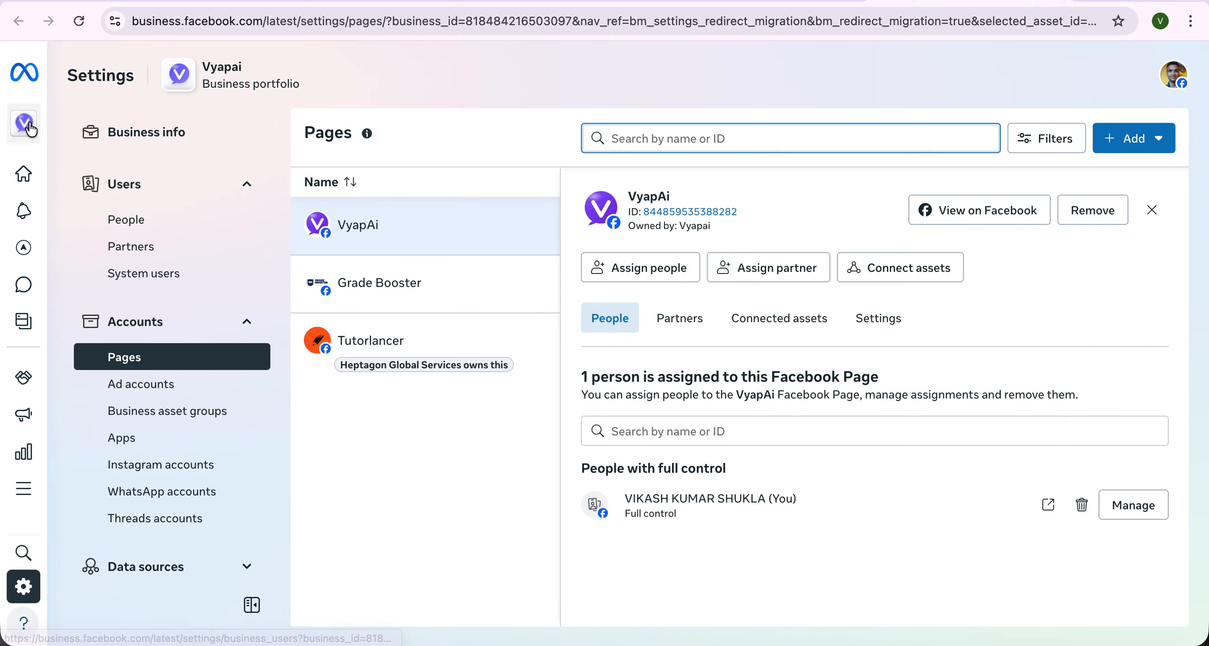
pyautogui.moveTo(71, 123)
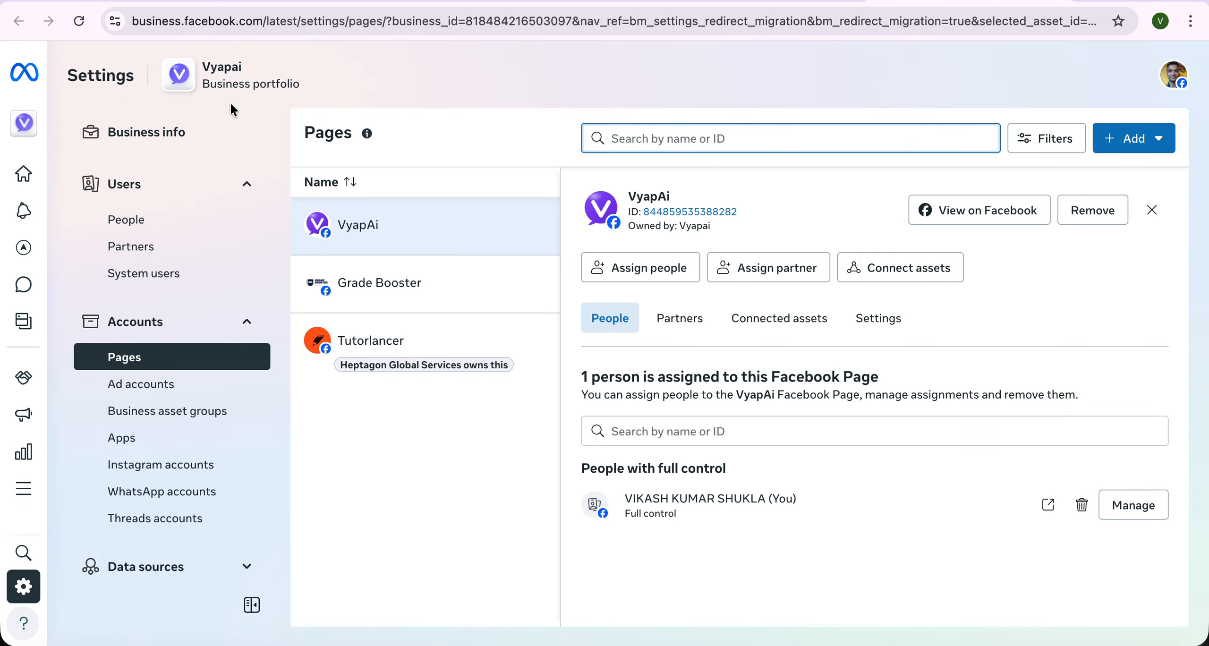
pyautogui.click(28, 127)
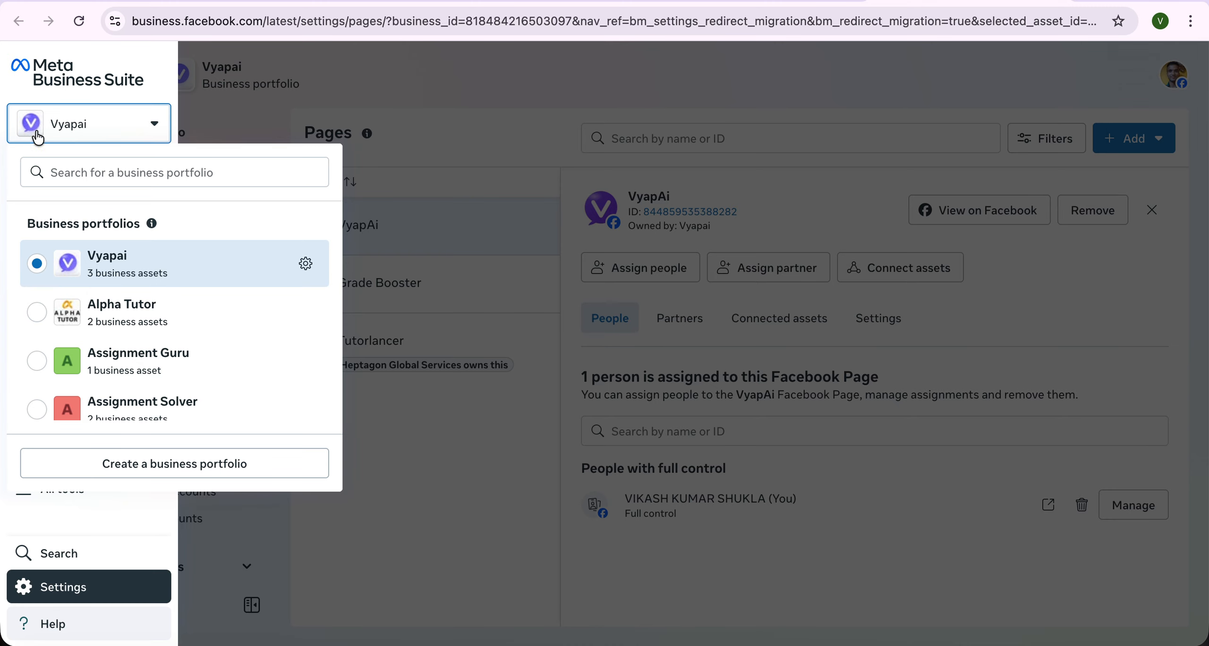
# - Start a new business portfolio from the portfolio dropdown and focus its name field
pyautogui.click(164, 465)
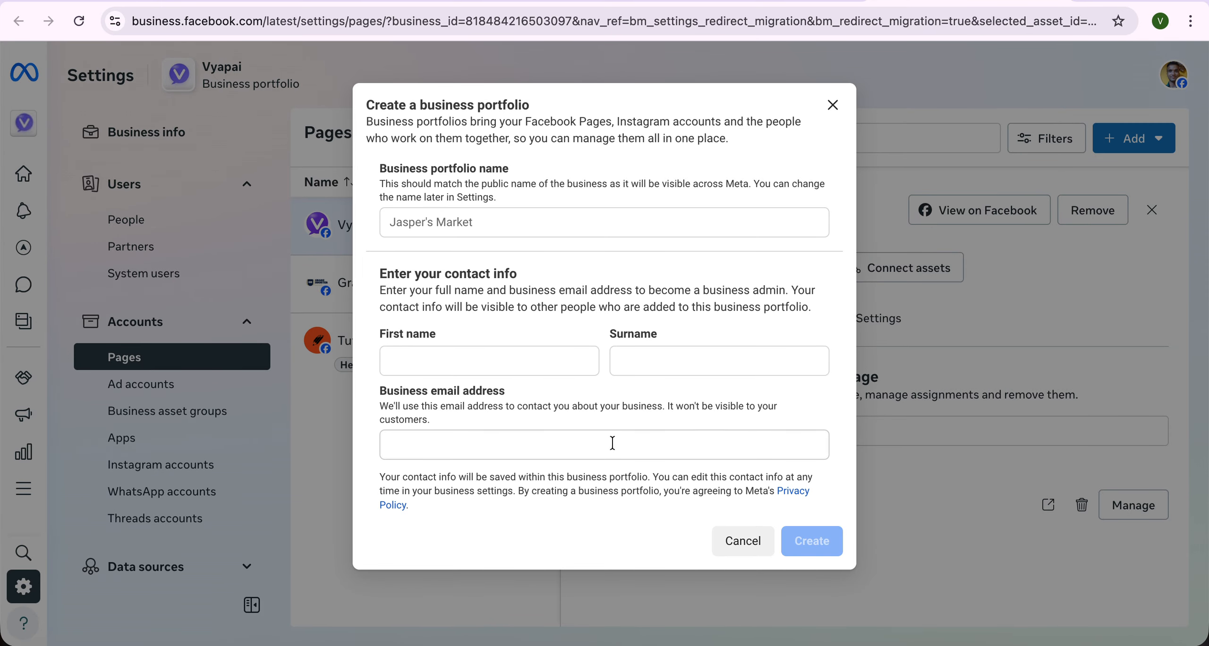
pyautogui.click(423, 217)
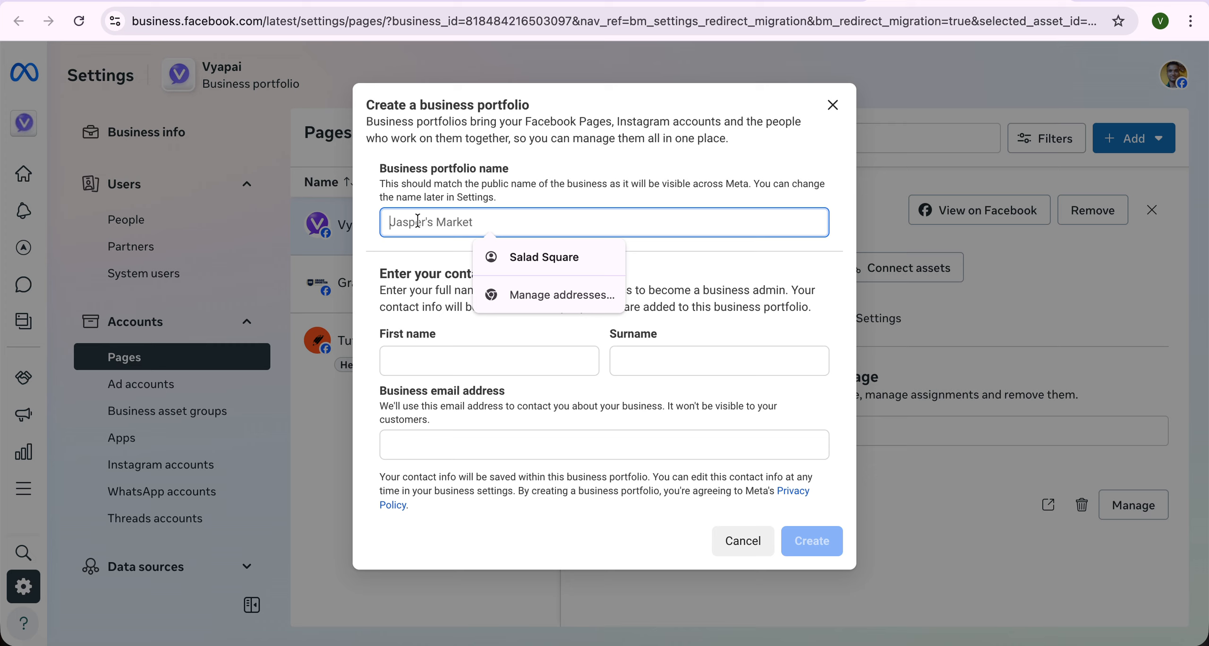
# - Enter VyapAI as the new business portfolio name
pyautogui.write('Business Name')
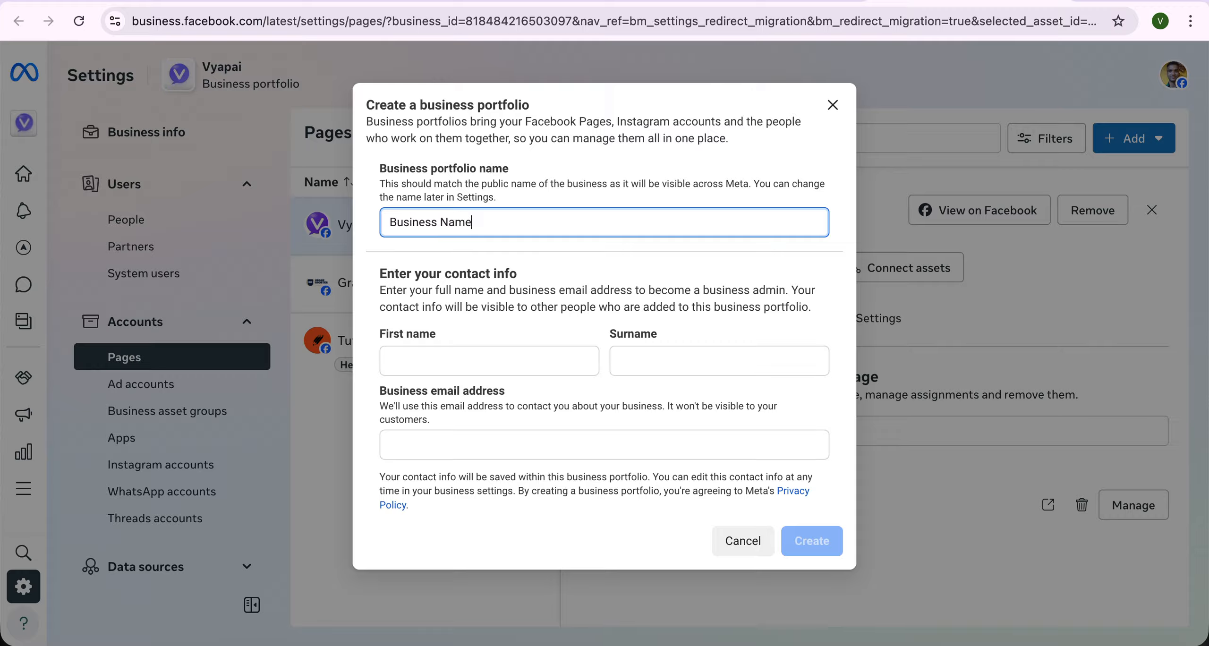
pyautogui.press('super+a')
pyautogui.press('BackSpace')
pyautogui.write('V')
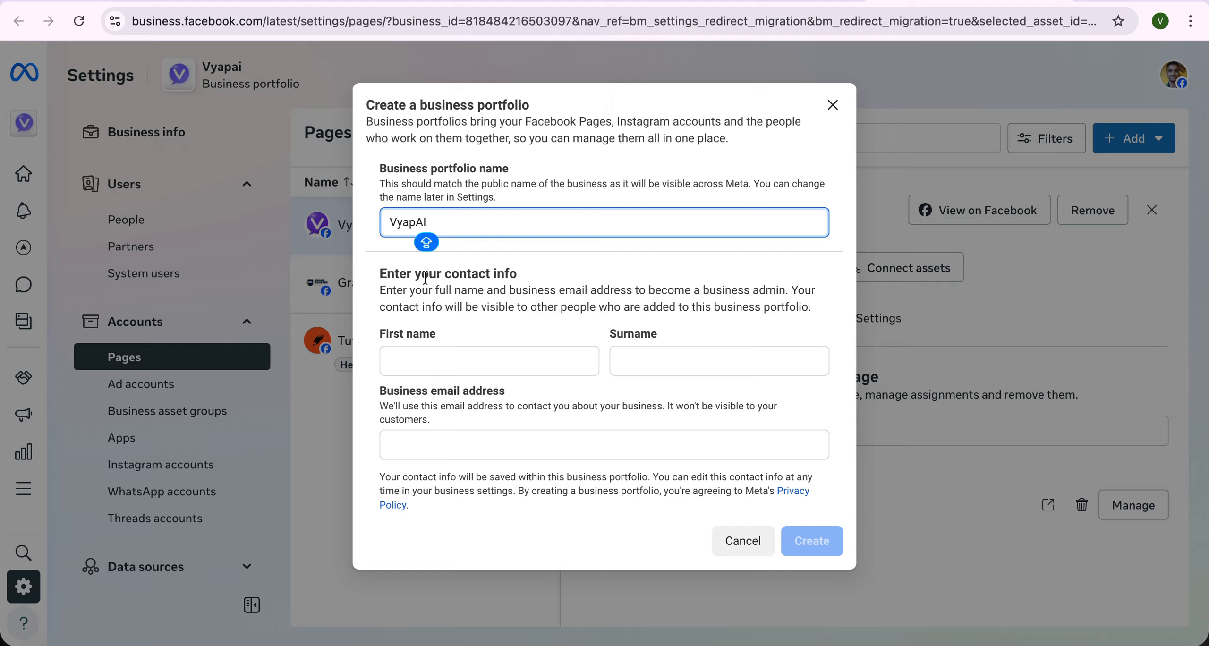
# - Autofill the contact's first name and surname, then enter the business e-mail address
pyautogui.click(427, 367)
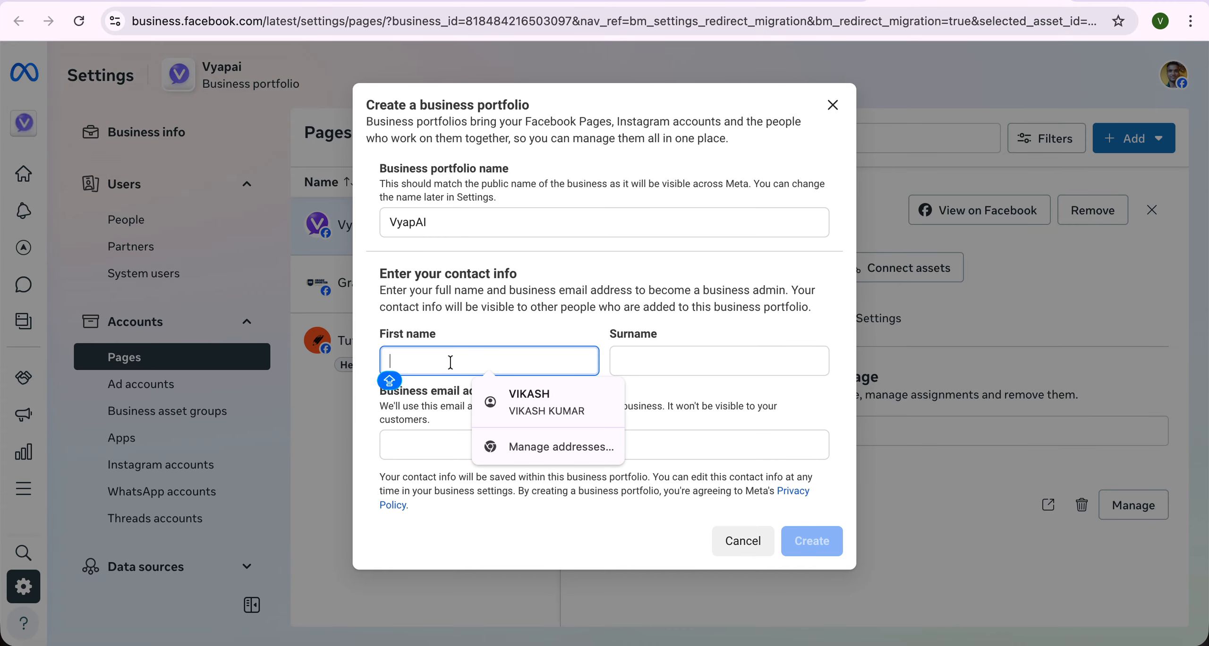
pyautogui.click(551, 393)
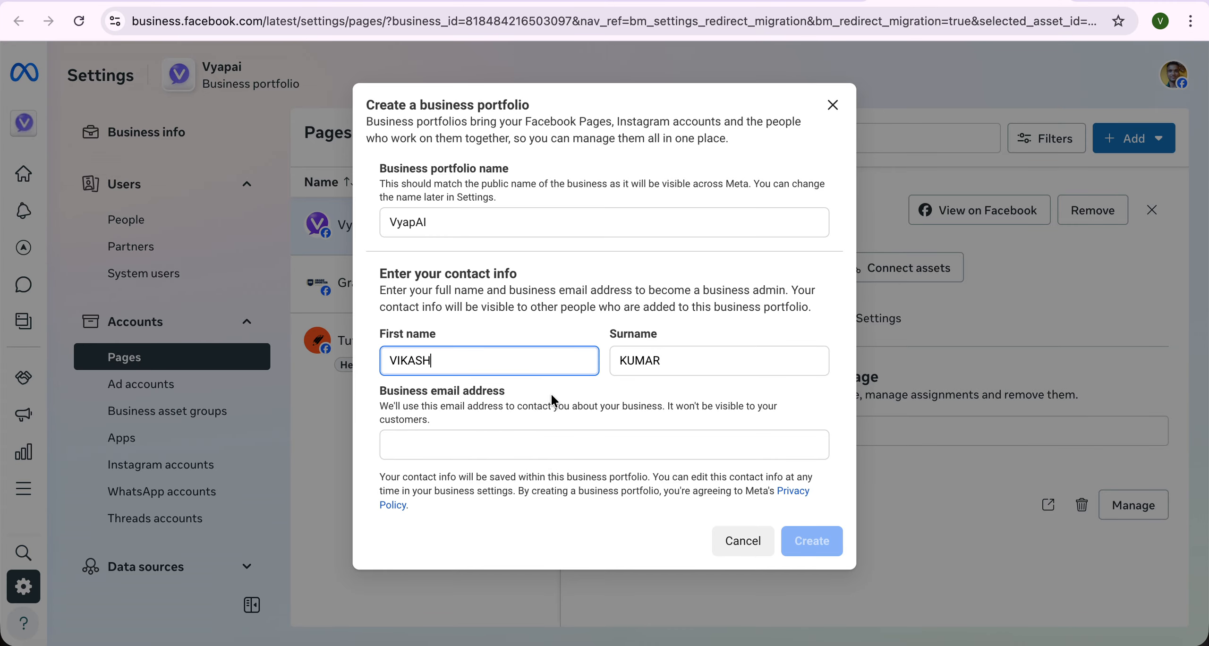
pyautogui.click(531, 444)
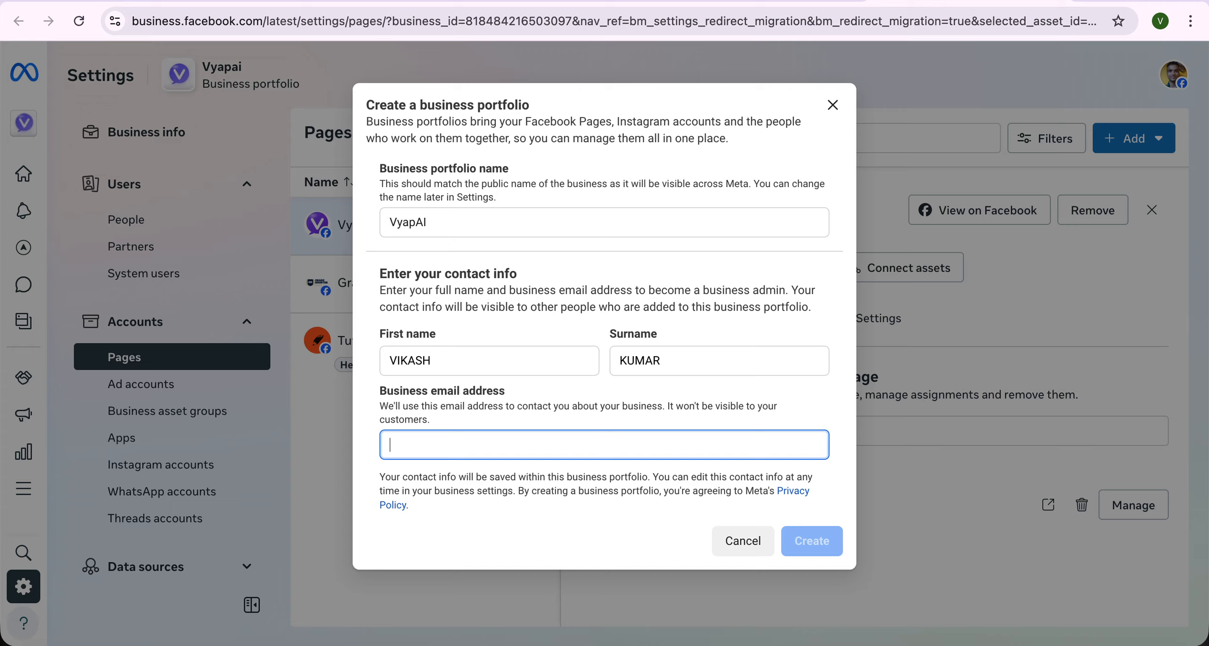
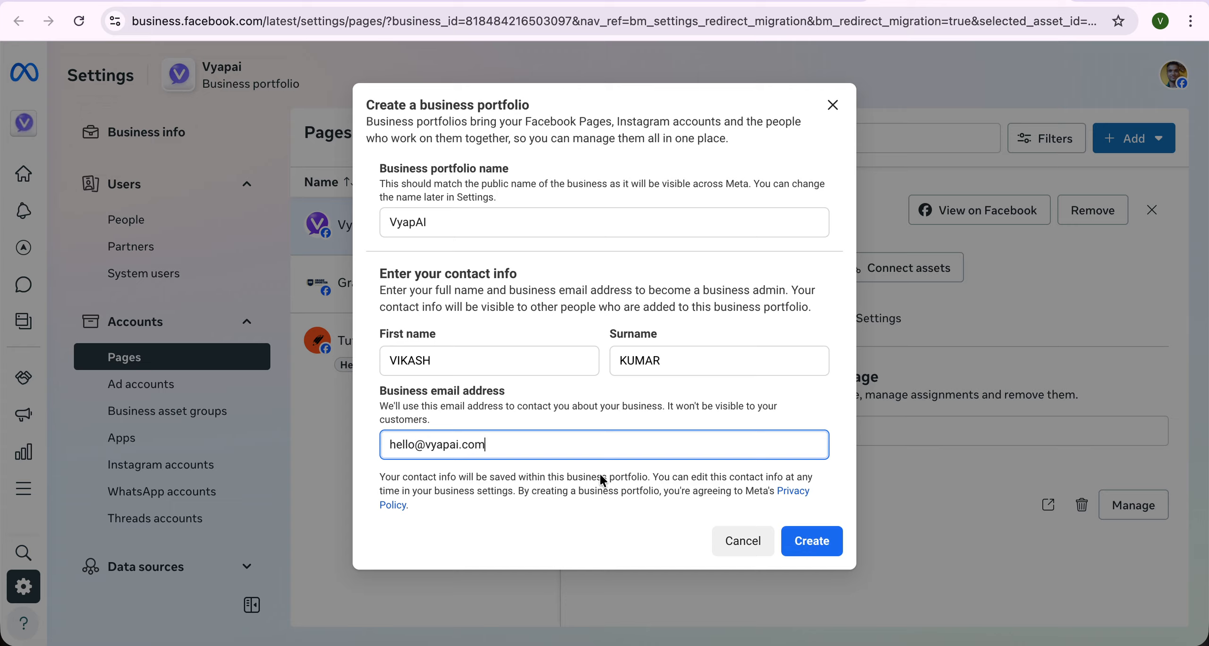
# - Submit the VyapAI portfolio, review the invalid-name error, and close the creation form
pyautogui.click(810, 541)
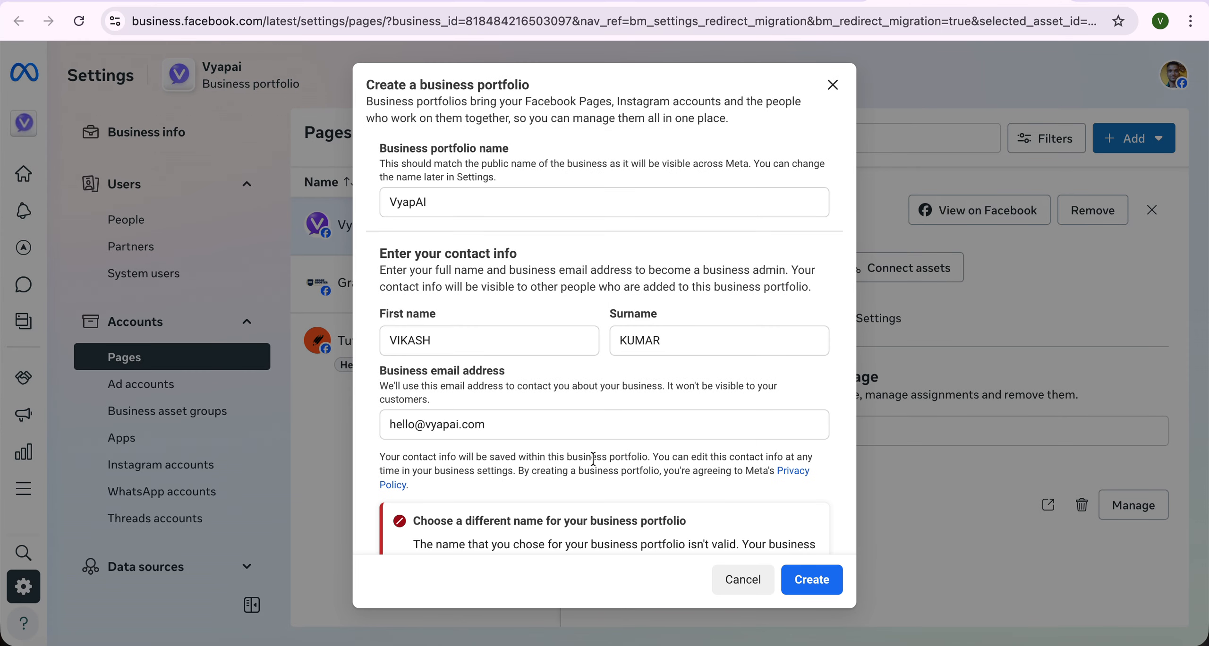
pyautogui.scroll(-2, 594, 458)
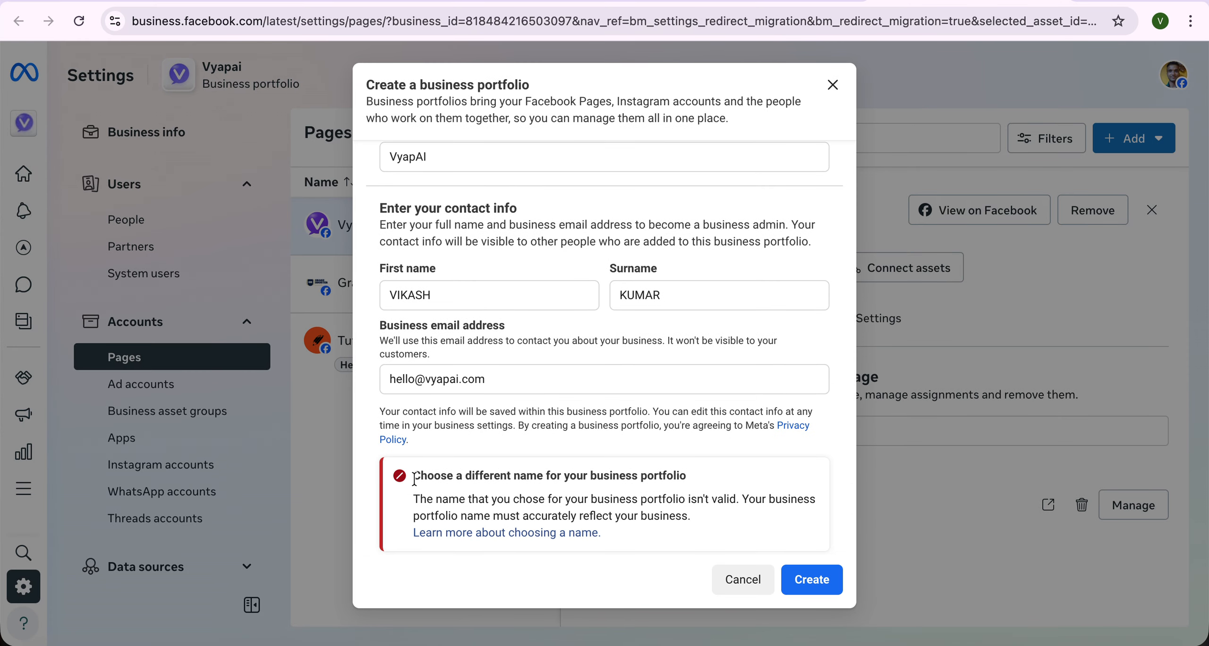
pyautogui.moveTo(415, 479); pyautogui.dragTo(628, 519)
pyautogui.click(628, 520)
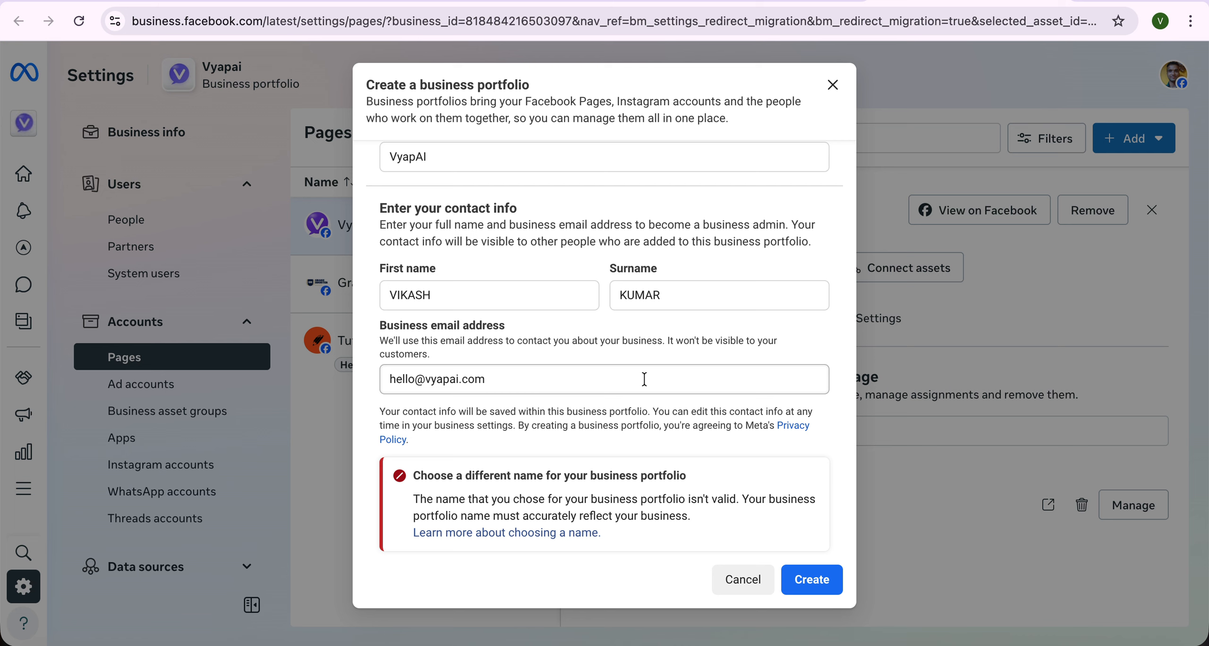
pyautogui.click(833, 85)
# - Open the business portfolio switcher and look through the list of portfolios
pyautogui.click(24, 123)
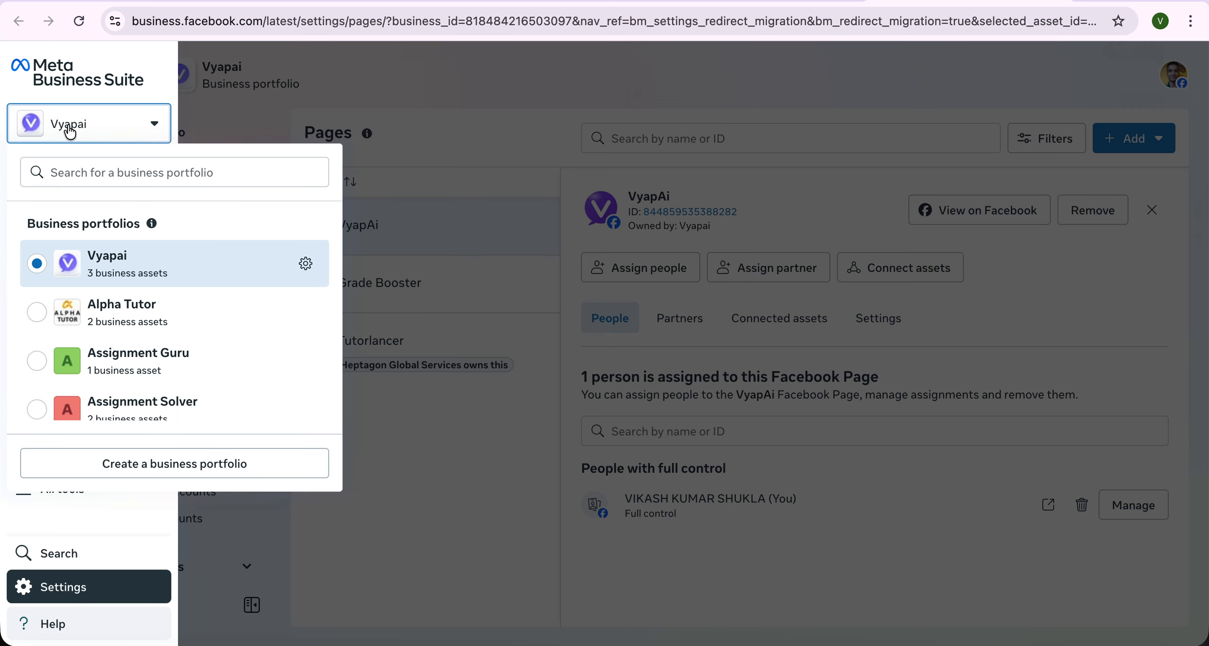
pyautogui.moveTo(26, 231); pyautogui.dragTo(264, 435)
pyautogui.click(264, 435)
pyautogui.scroll(-5, 264, 436)
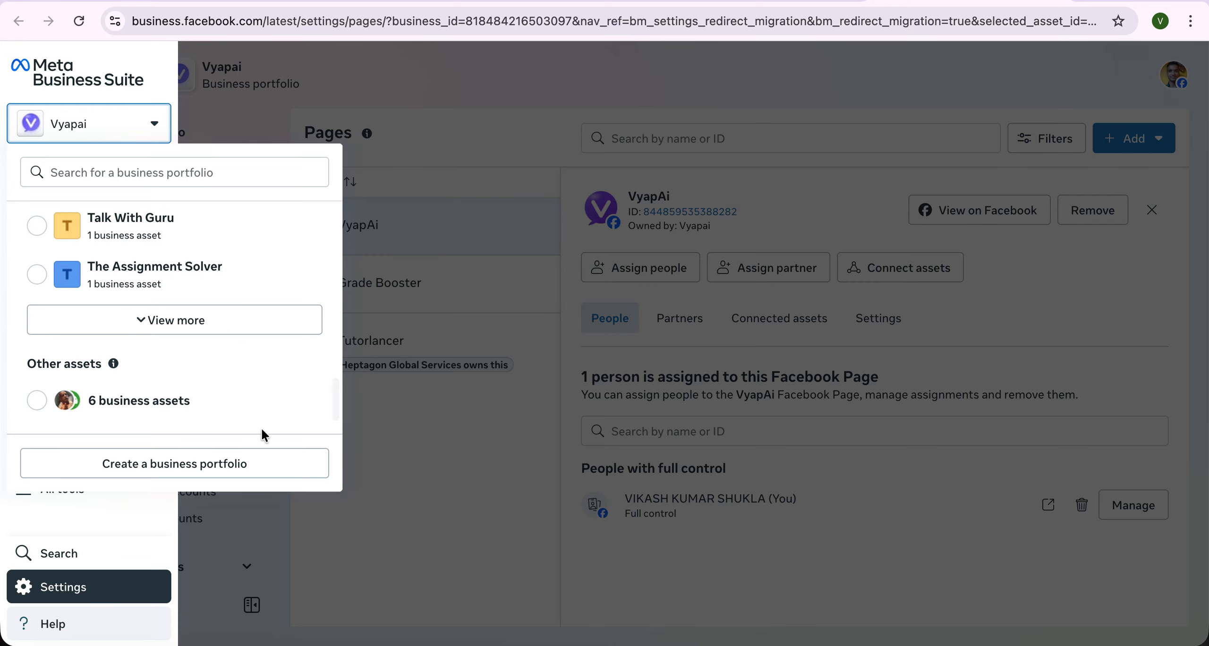
pyautogui.scroll(5, 208, 211)
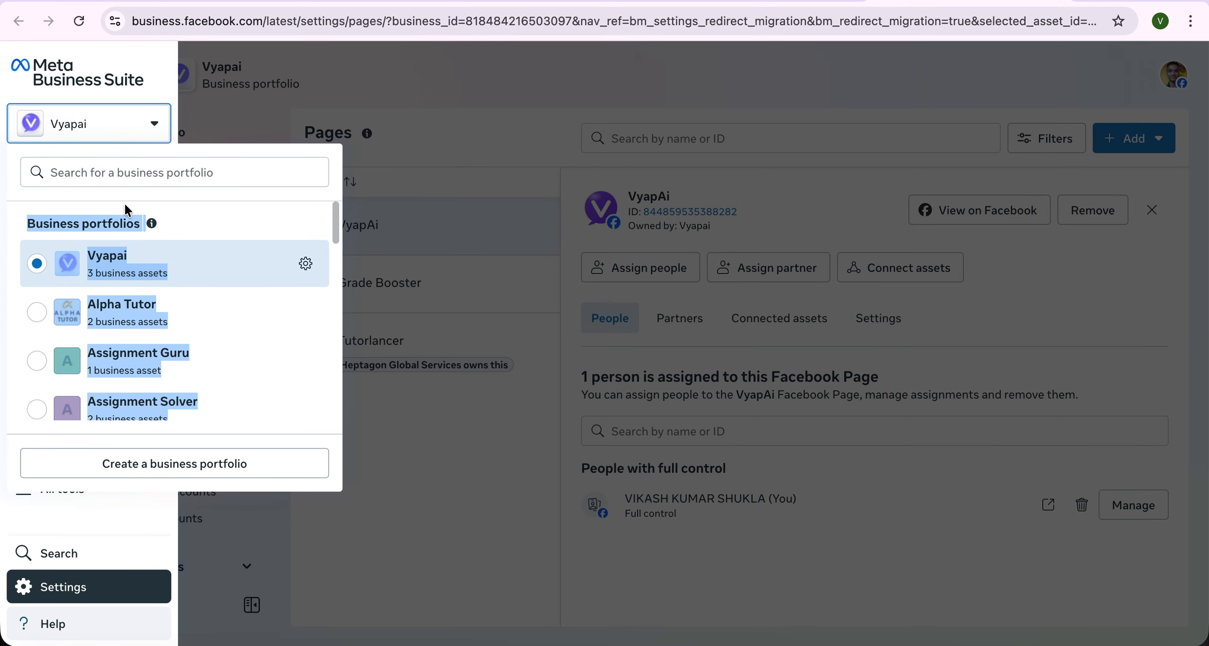
pyautogui.click(144, 261)
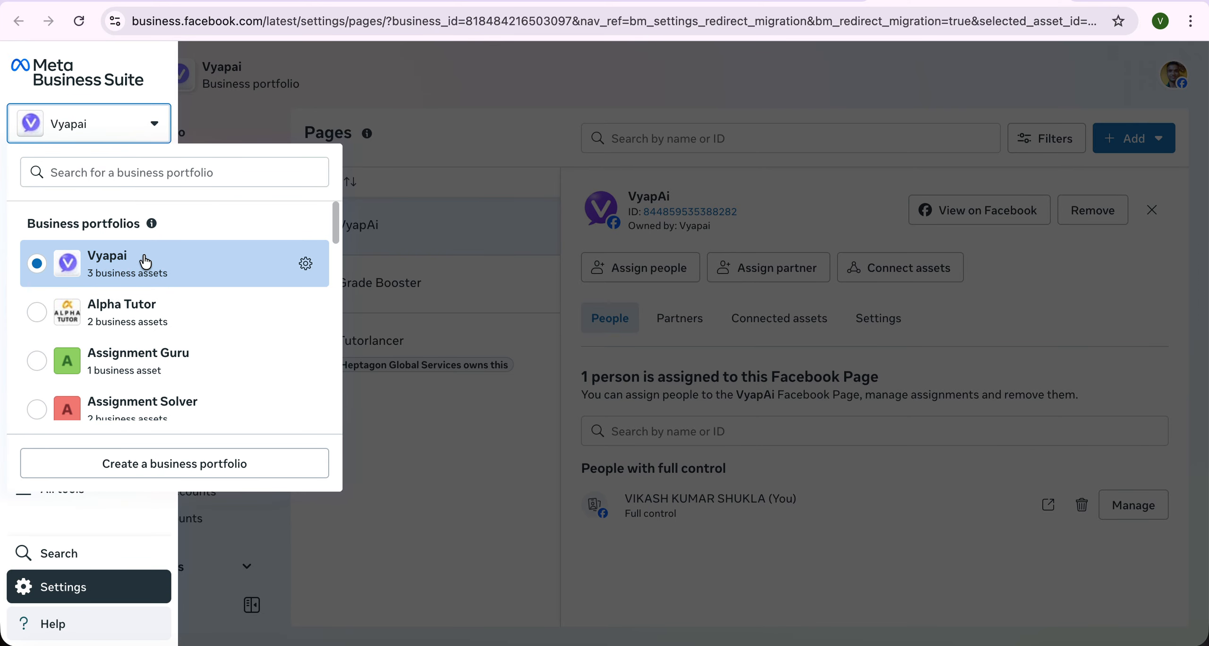
# - Close the switcher, go to WhatsApp accounts in Settings, and open the Add options
pyautogui.click(423, 117)
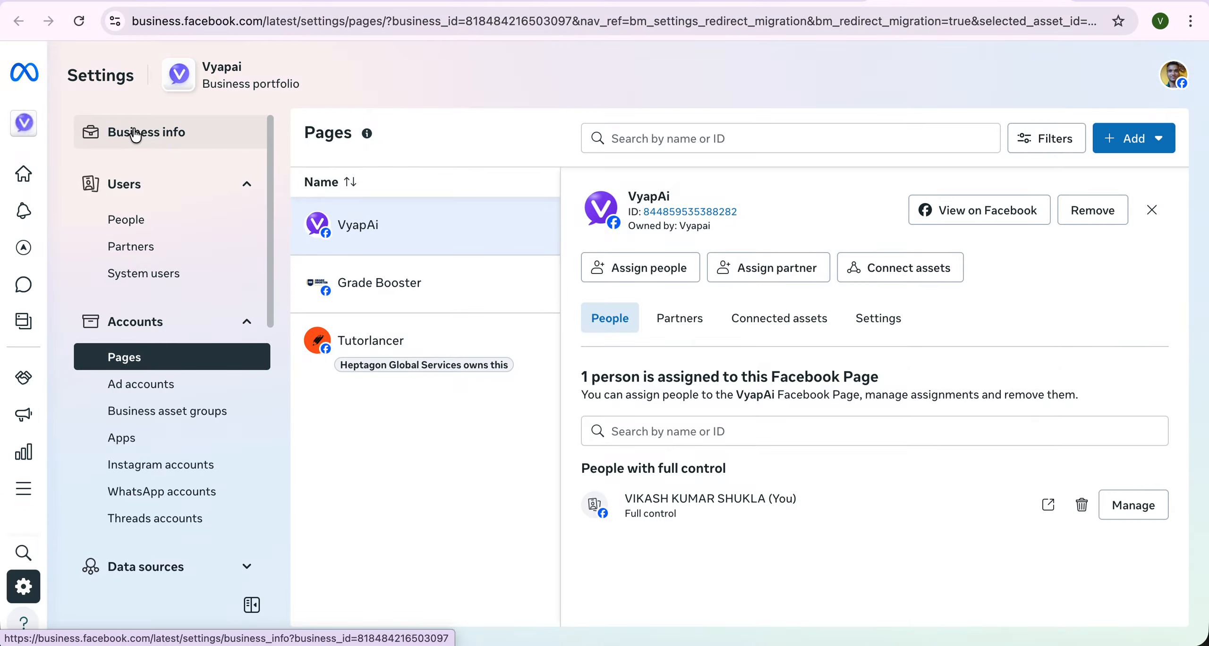
pyautogui.click(172, 494)
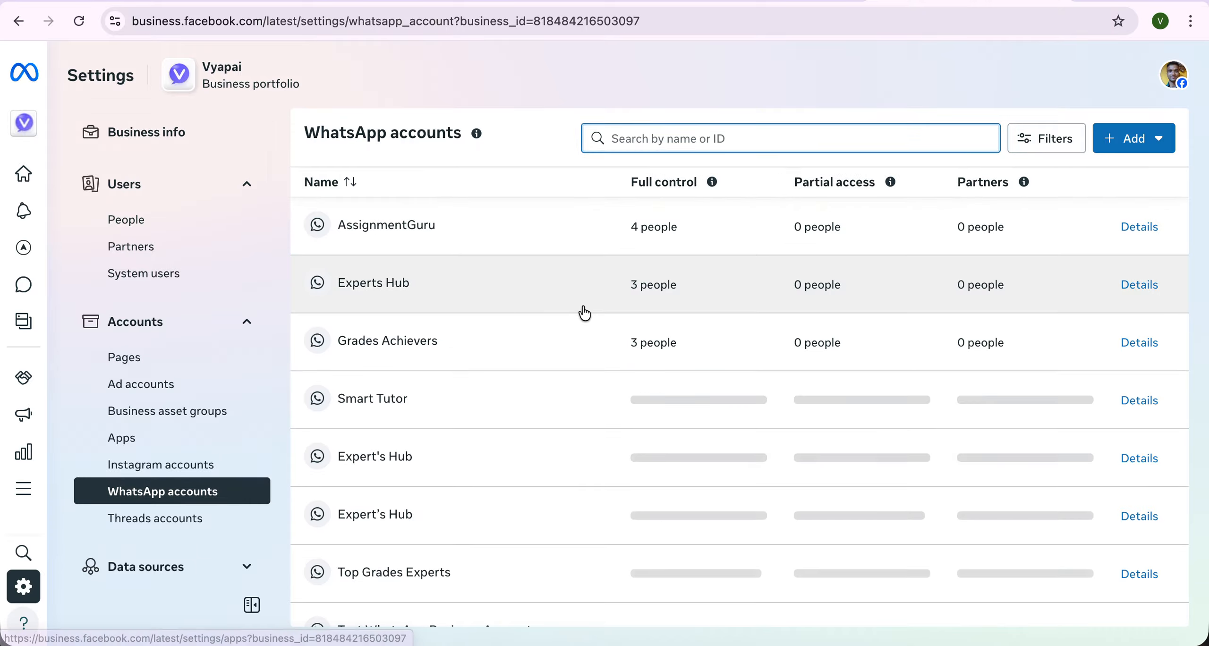
pyautogui.click(1126, 142)
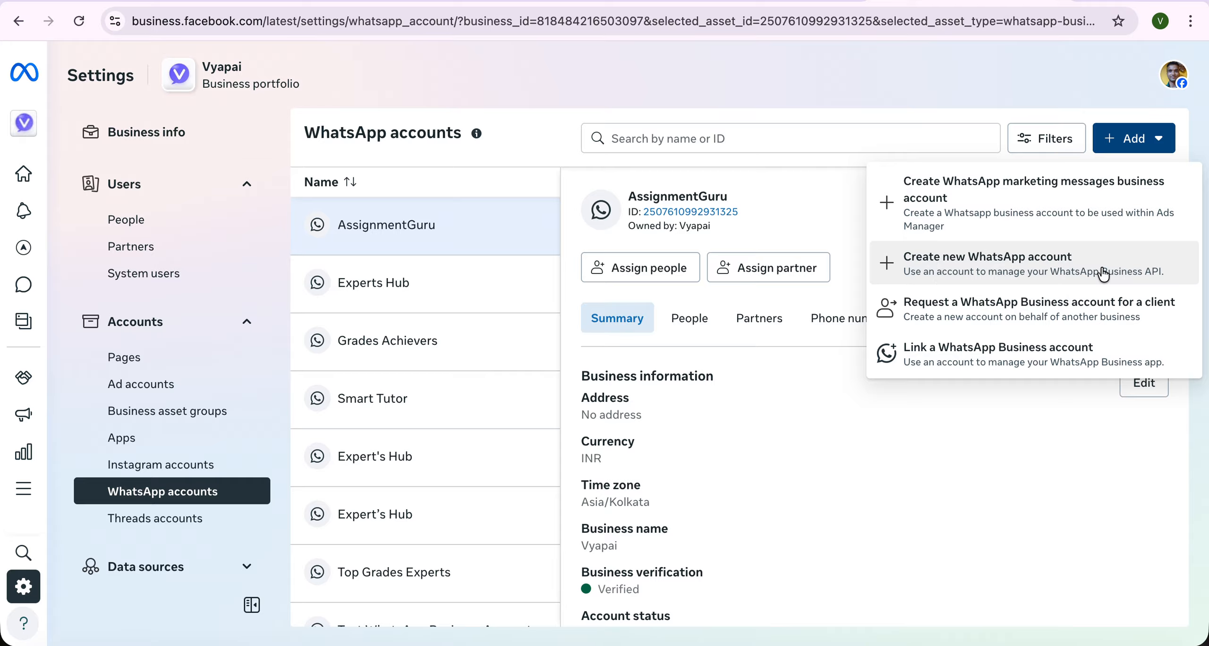
# - Start a new WhatsApp account and name it 'Whatsapp business api'
pyautogui.click(1045, 268)
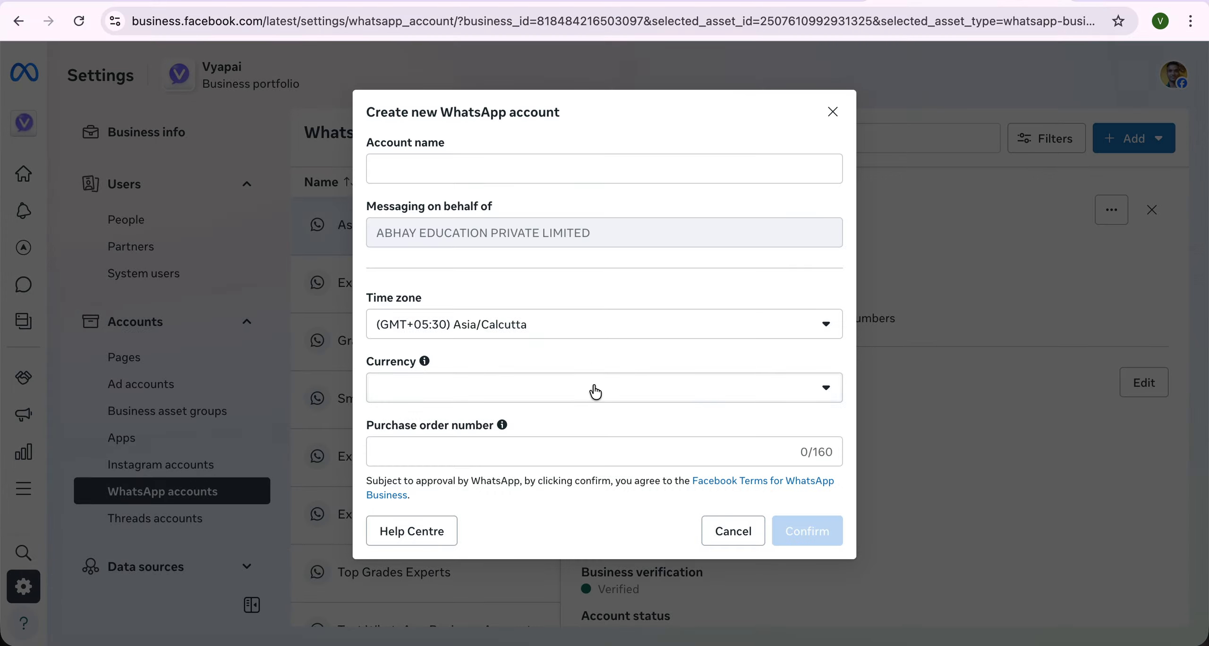
pyautogui.click(446, 167)
pyautogui.press('capslock')
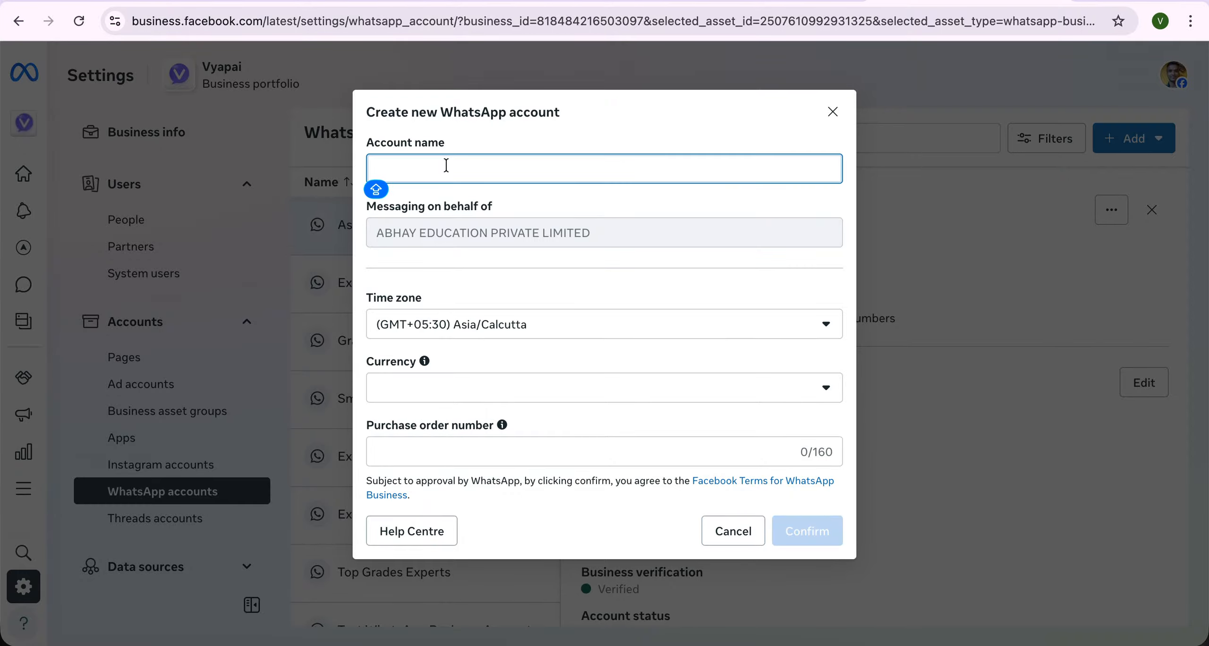
pyautogui.write('Account')
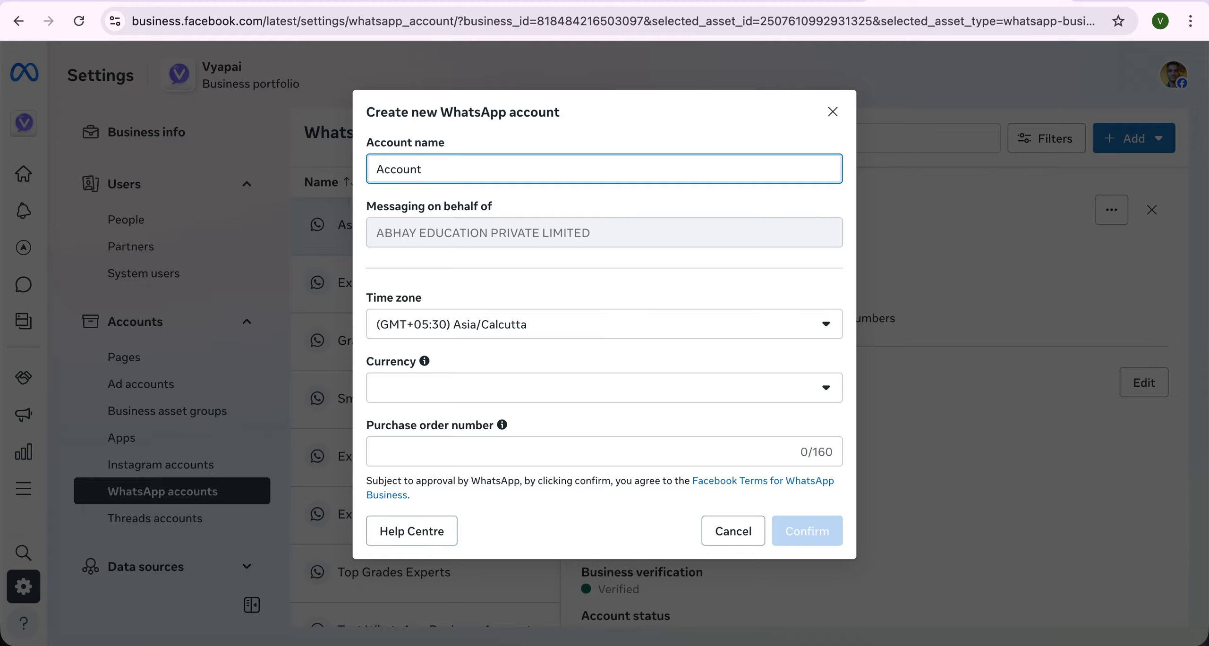
pyautogui.press('super+a')
pyautogui.write('Whatsapp business api')
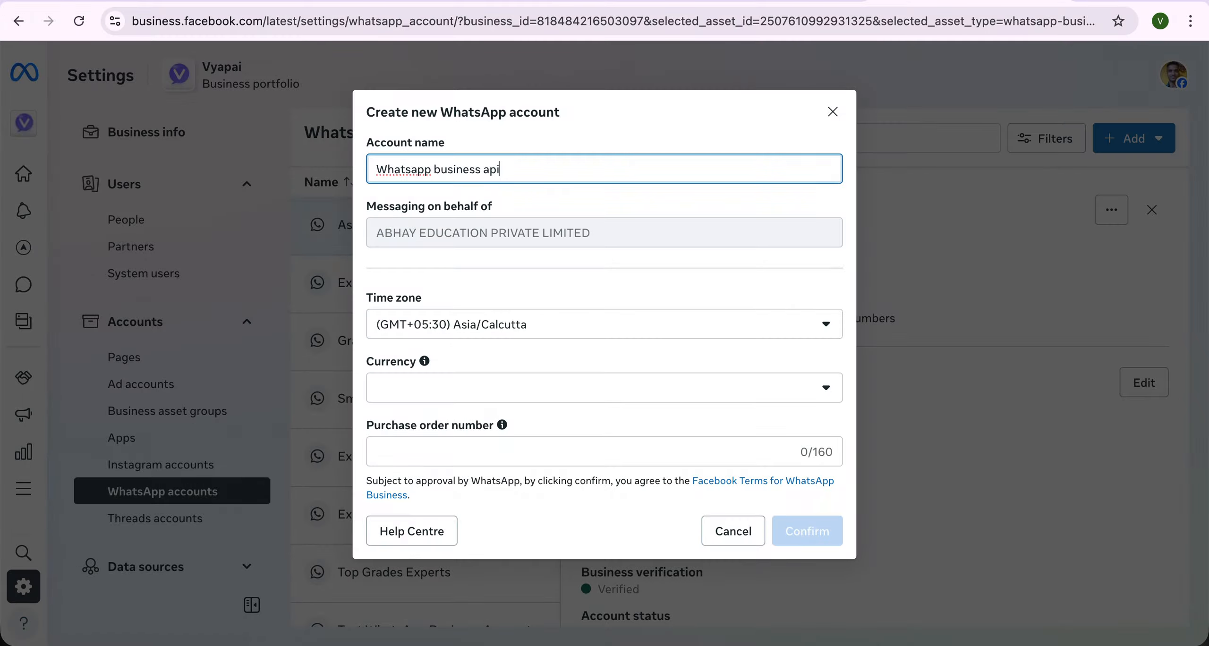
# - Set the account currency to INR and confirm creating the WhatsApp account
pyautogui.click(707, 381)
pyautogui.click(473, 484)
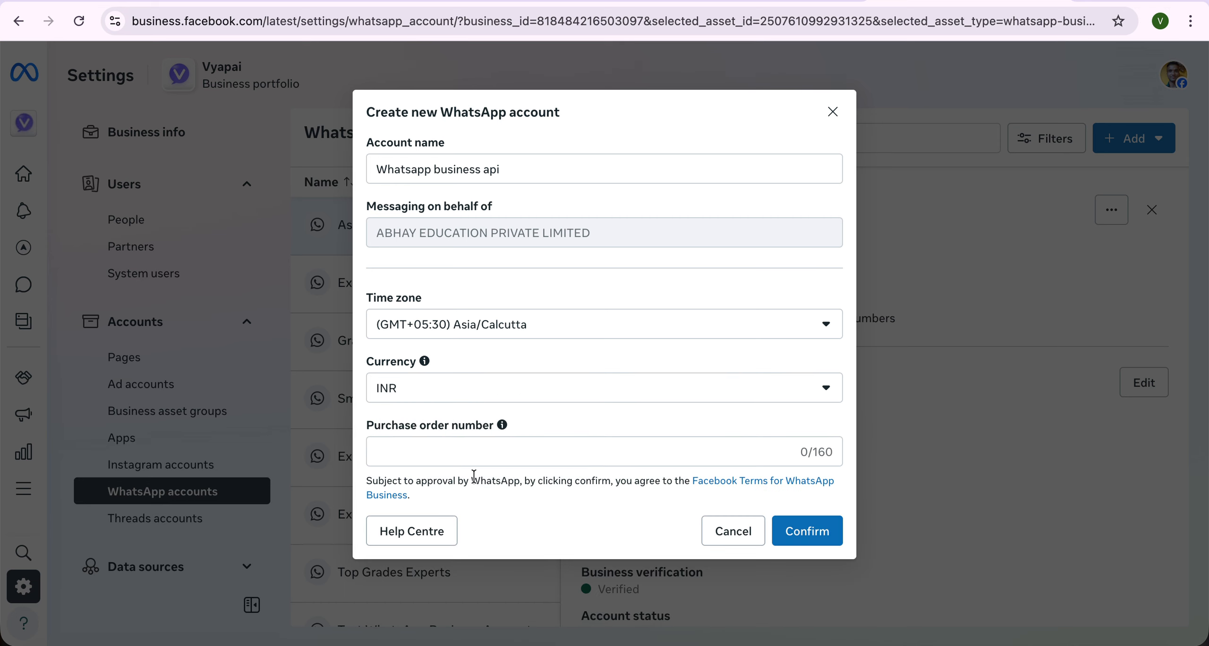
pyautogui.click(570, 457)
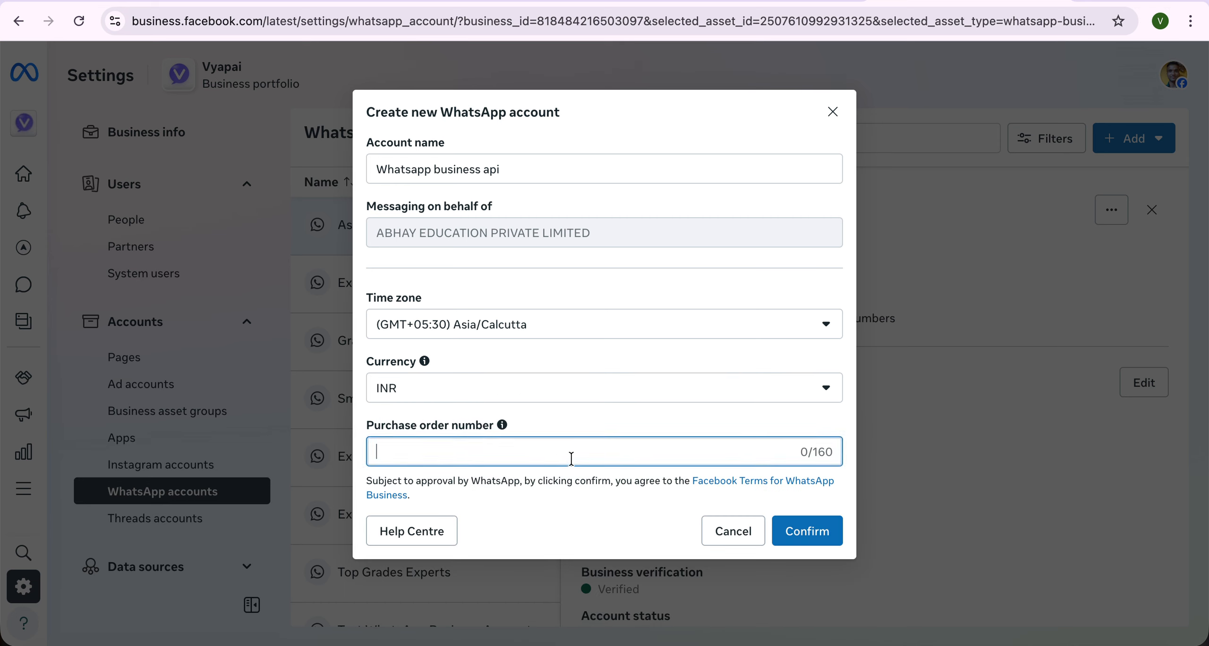
pyautogui.click(794, 544)
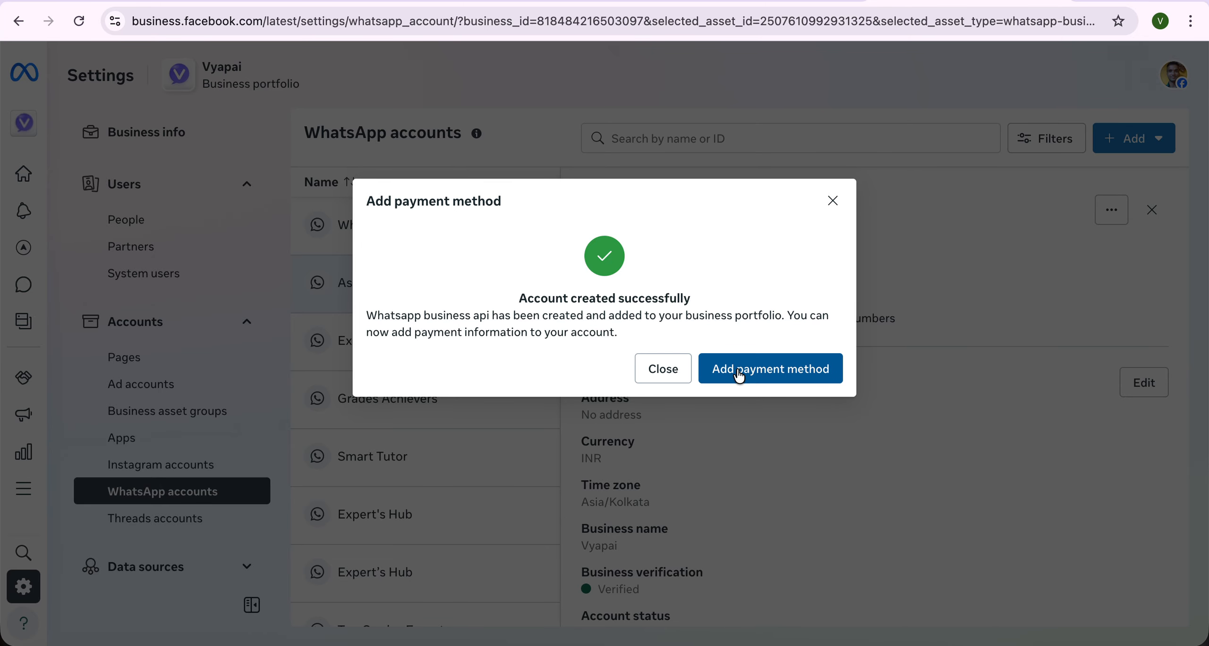
# - Begin payment method setup, step back, then close the Add payment information dialog without a card
pyautogui.click(770, 369)
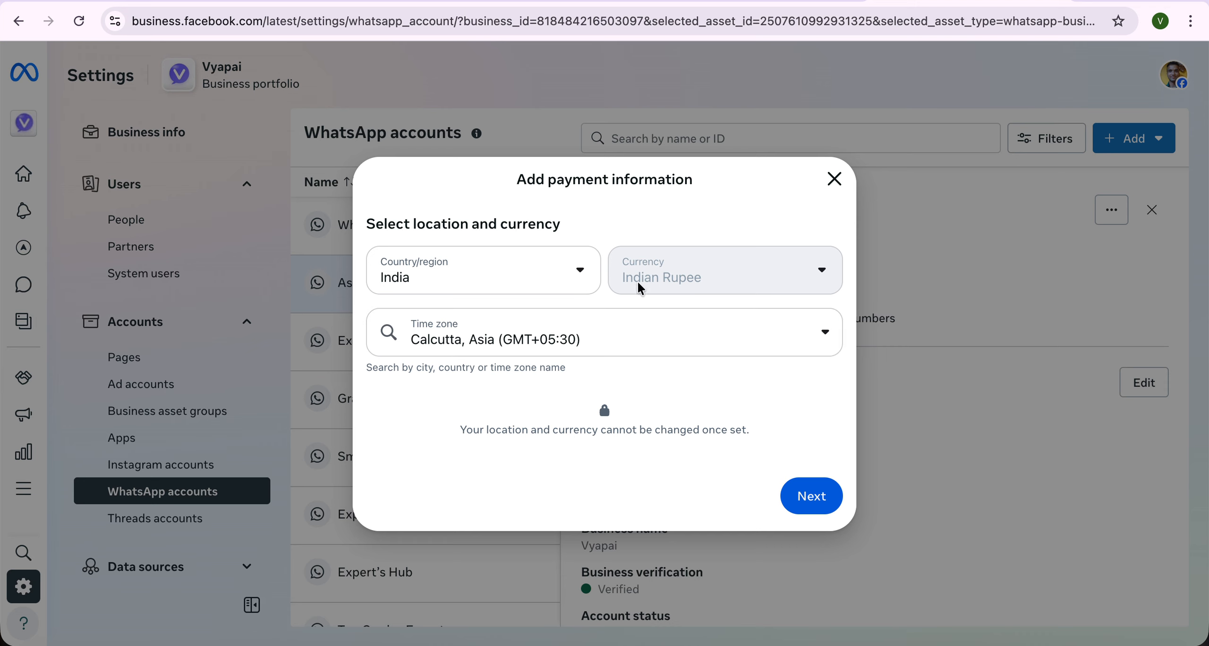
pyautogui.click(810, 495)
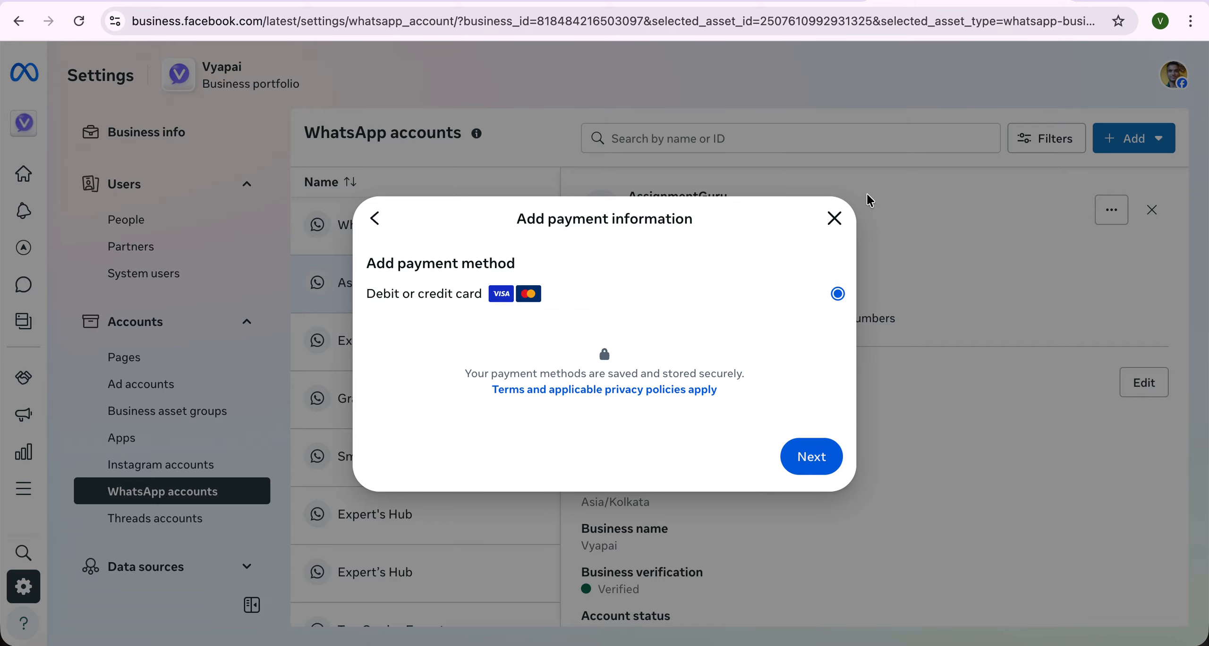
pyautogui.click(375, 220)
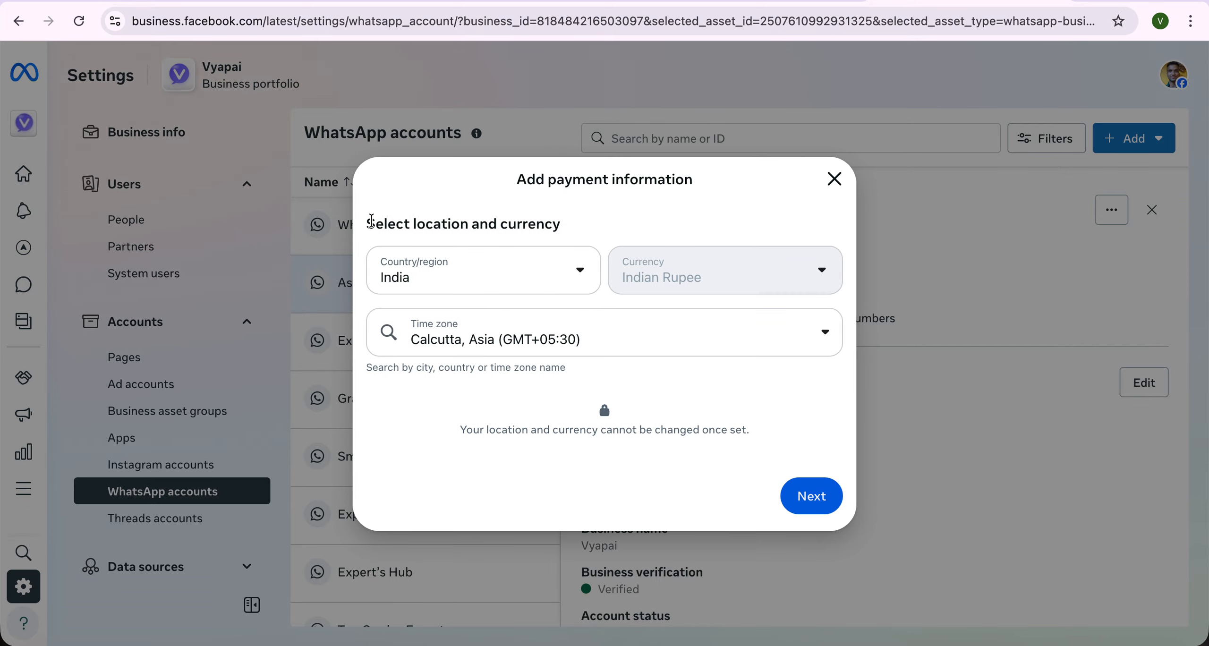
pyautogui.click(834, 178)
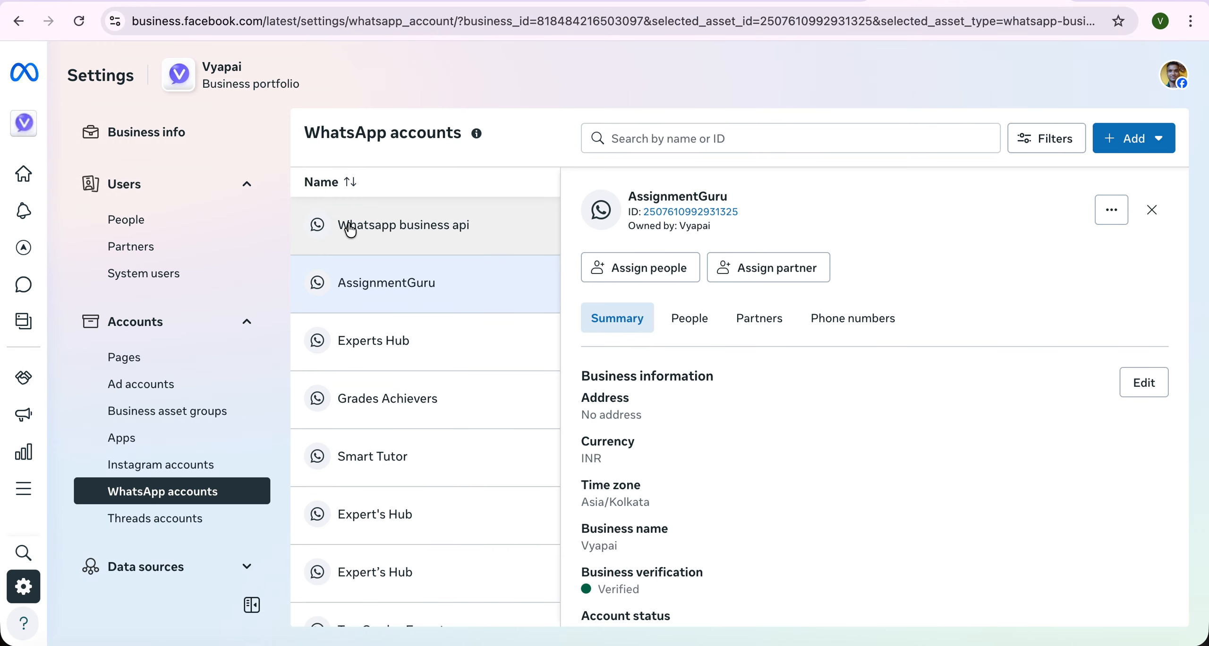
# - Open the Vyapai portfolio's Business info page, which brings up a data-sharing prompt
pyautogui.click(446, 228)
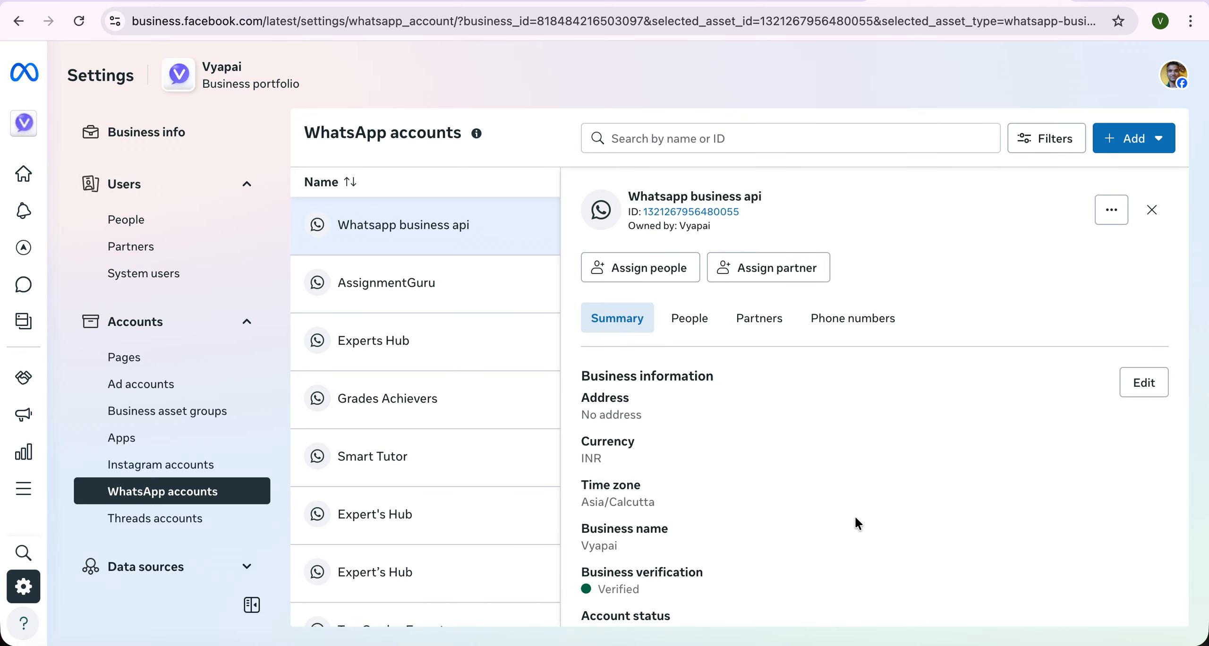
pyautogui.scroll(-5, 854, 516)
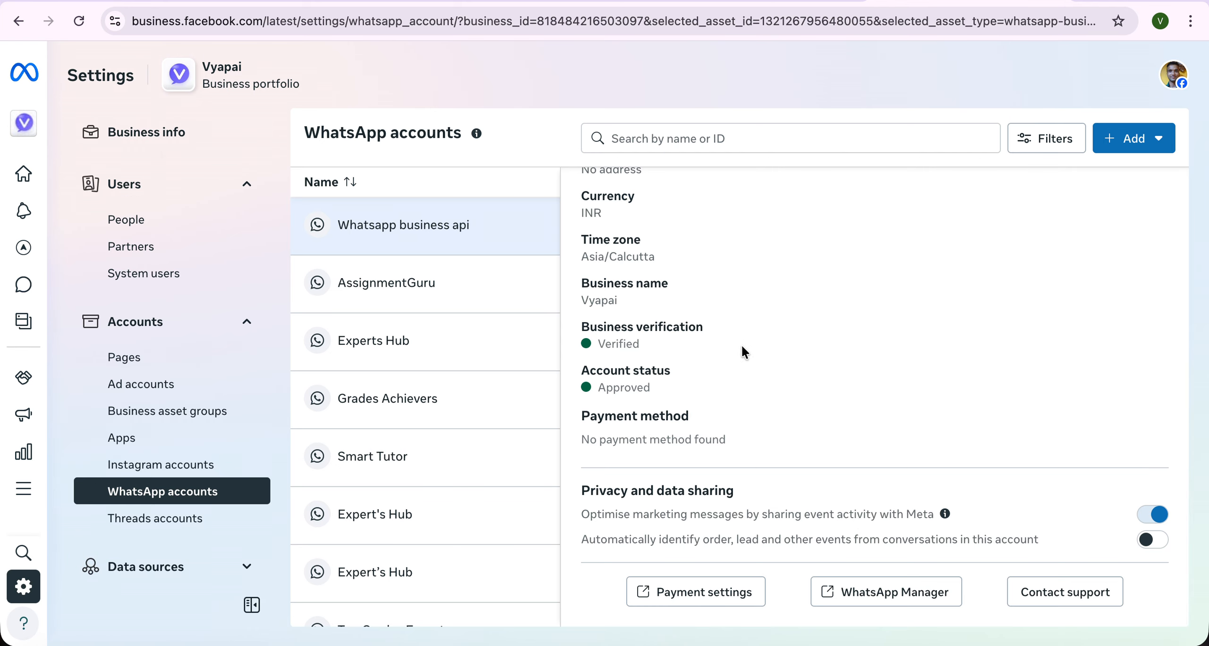
pyautogui.click(147, 131)
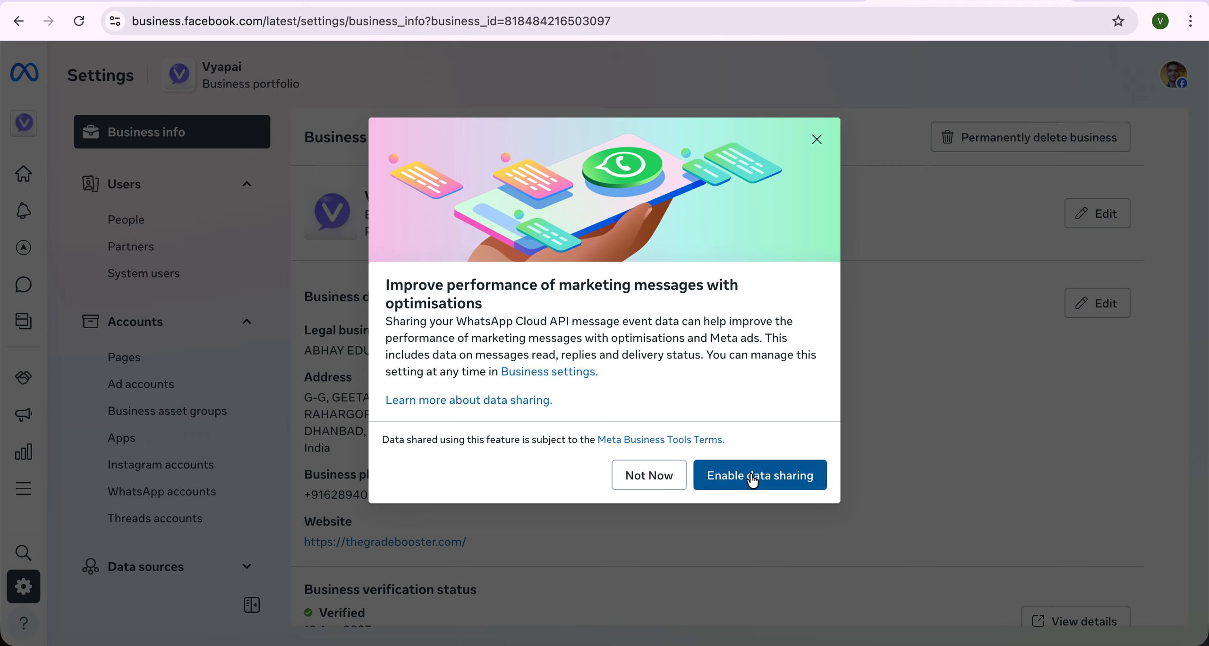
# - Decline WhatsApp data sharing with Not Now and open Vyapai's business verification details
pyautogui.click(660, 477)
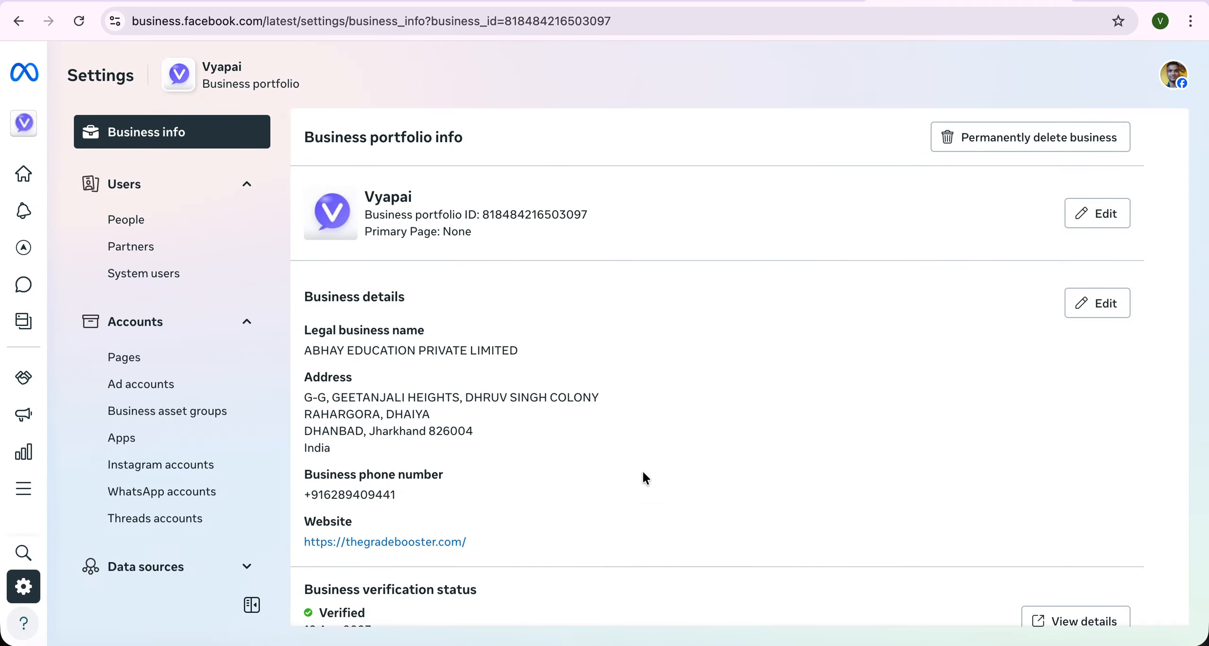
pyautogui.scroll(-5, 453, 480)
pyautogui.scroll(-4, 454, 480)
pyautogui.scroll(6, 345, 340)
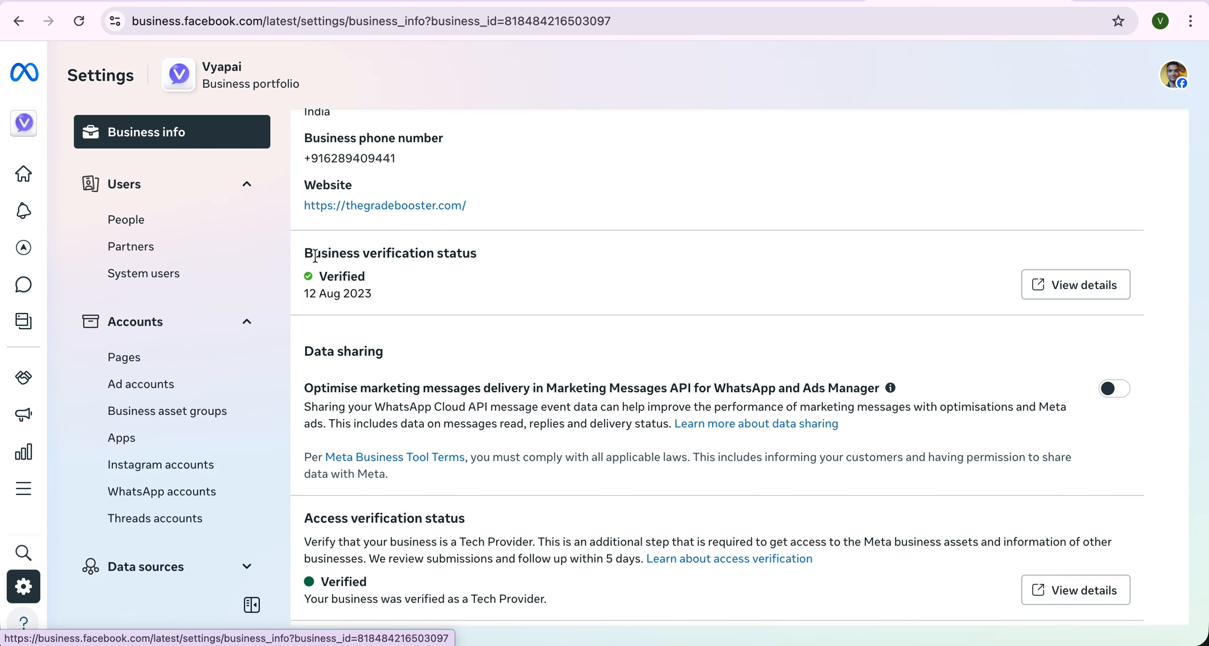
pyautogui.scroll(-2, 926, 255)
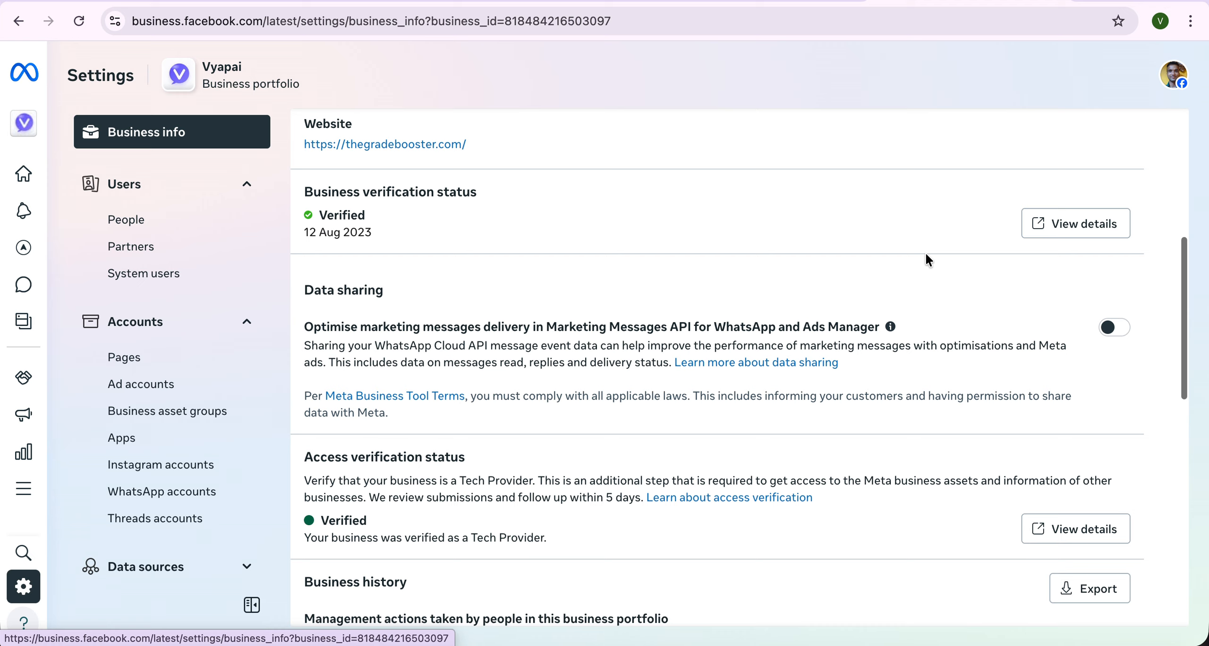
pyautogui.click(1088, 224)
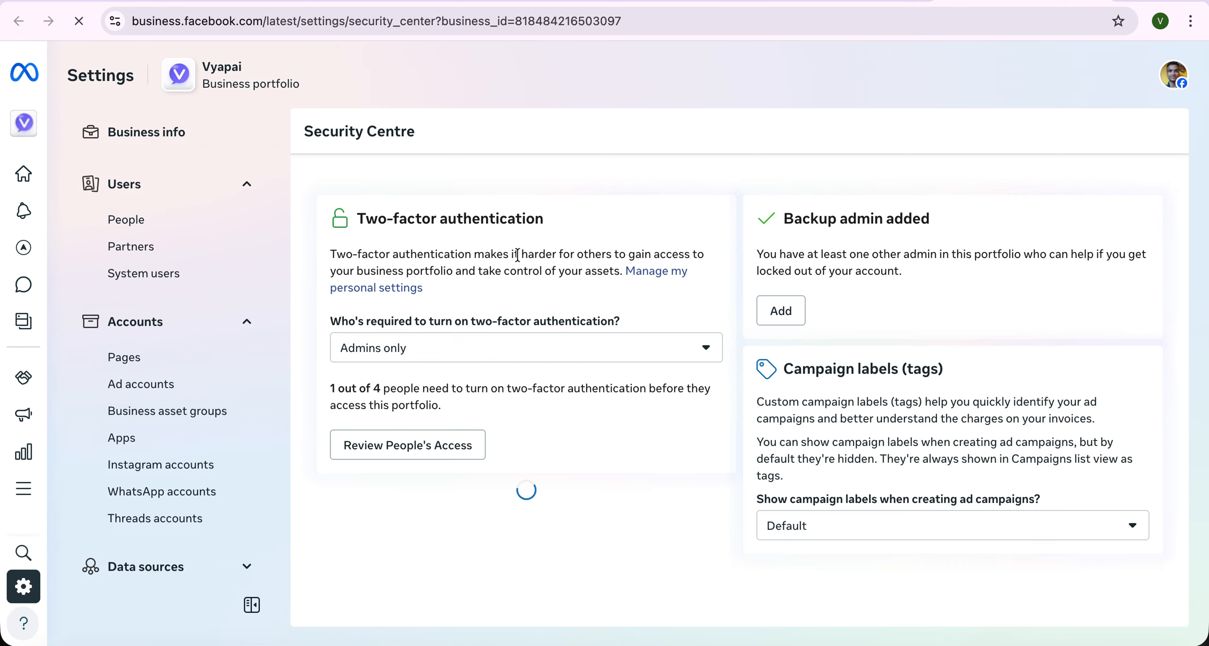
pyautogui.scroll(-3, 503, 280)
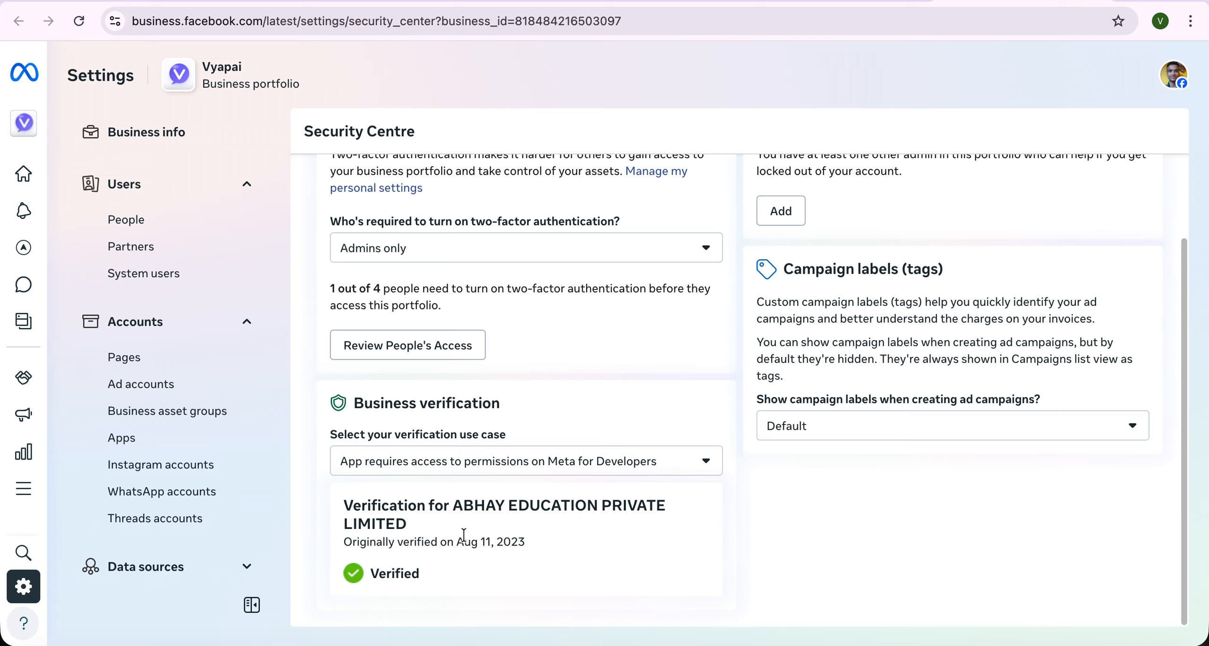
pyautogui.moveTo(344, 503); pyautogui.dragTo(514, 588)
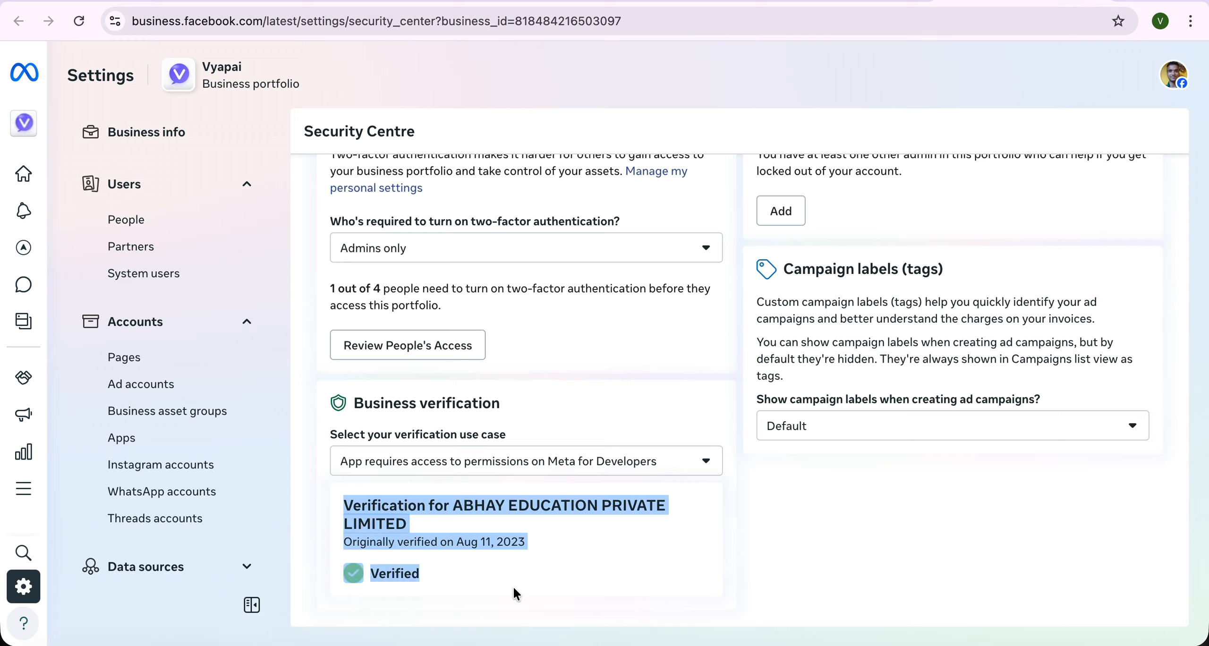
pyautogui.click(547, 472)
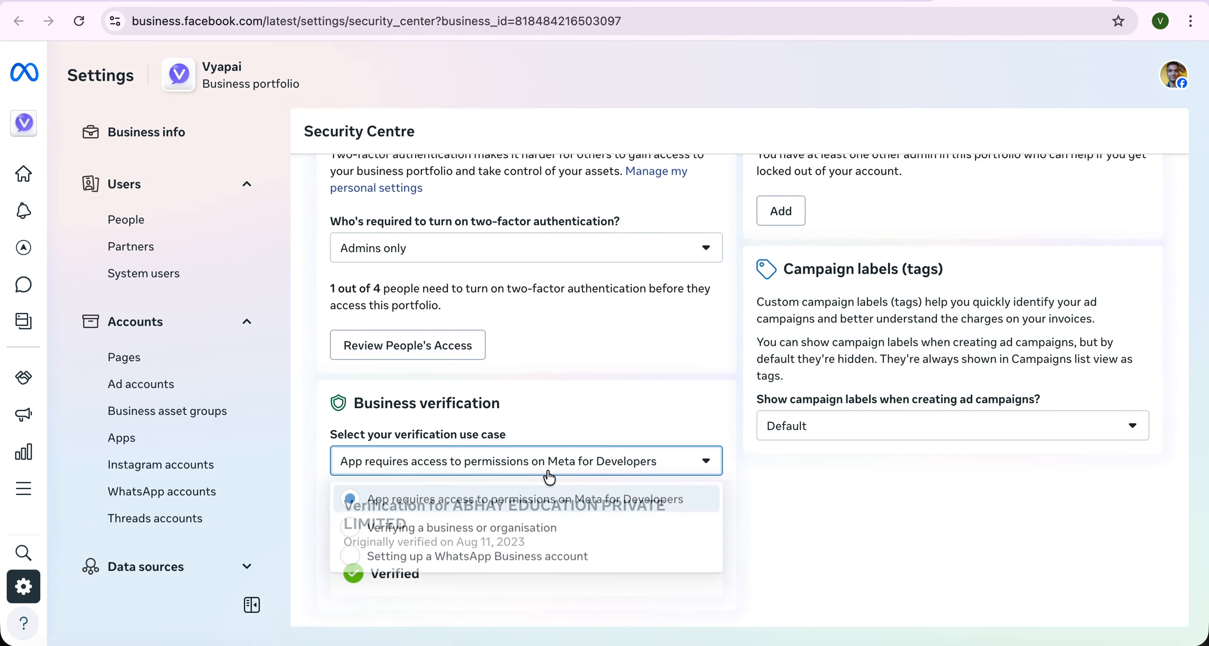
pyautogui.click(495, 535)
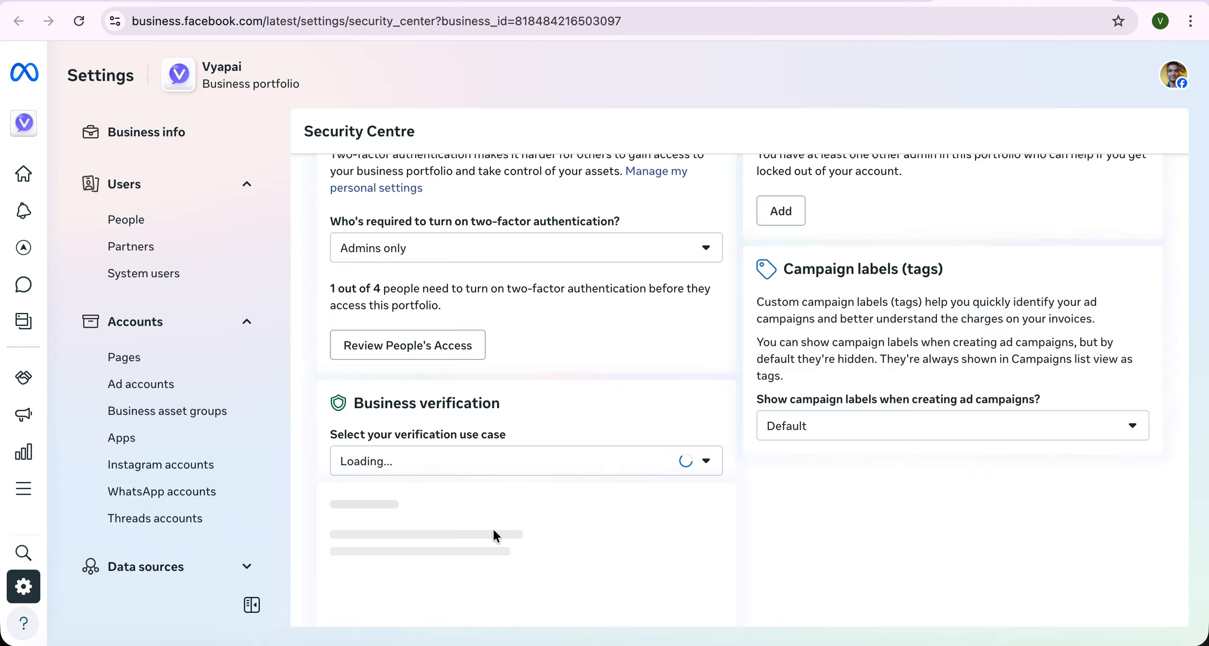
pyautogui.click(509, 465)
pyautogui.click(433, 508)
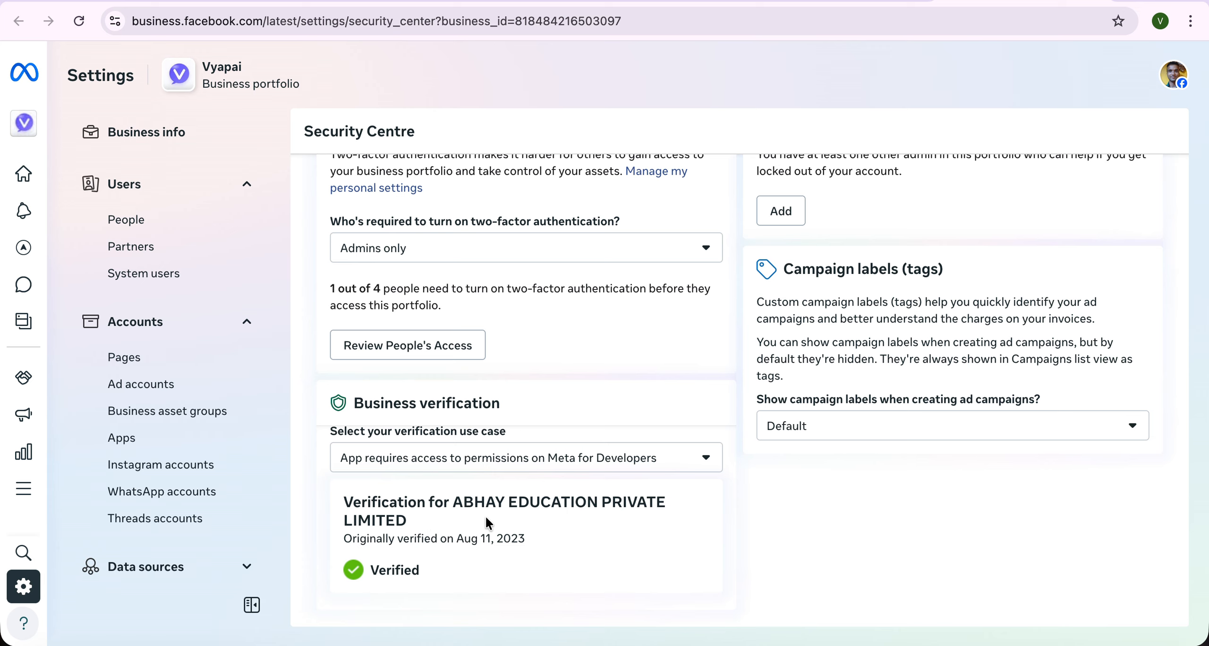
# - Switch the use case to Verifying a business, then to Setting up a WhatsApp Business account
pyautogui.scroll(1, 486, 520)
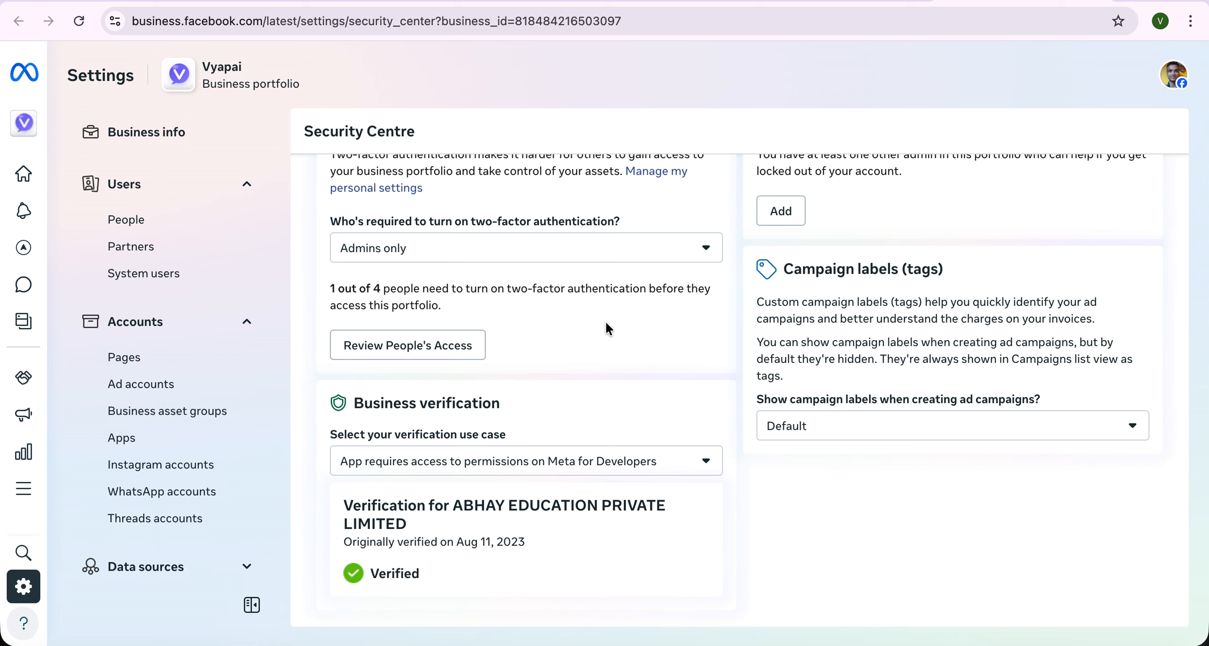
pyautogui.scroll(3, 607, 329)
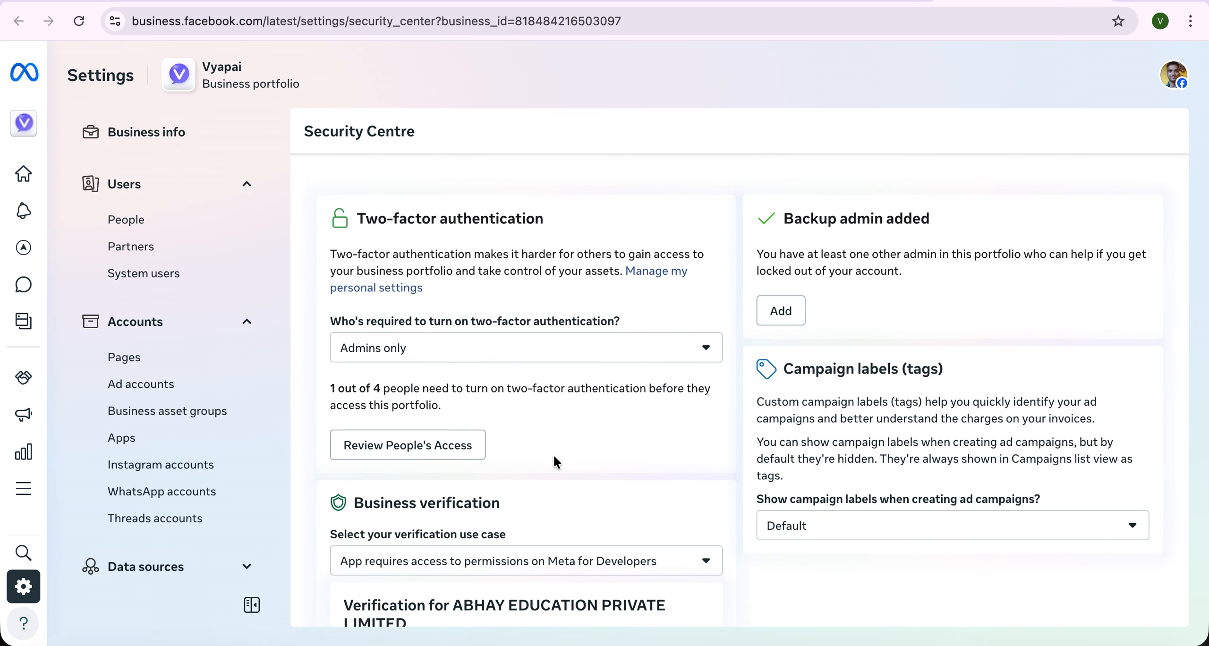
pyautogui.scroll(-2, 554, 455)
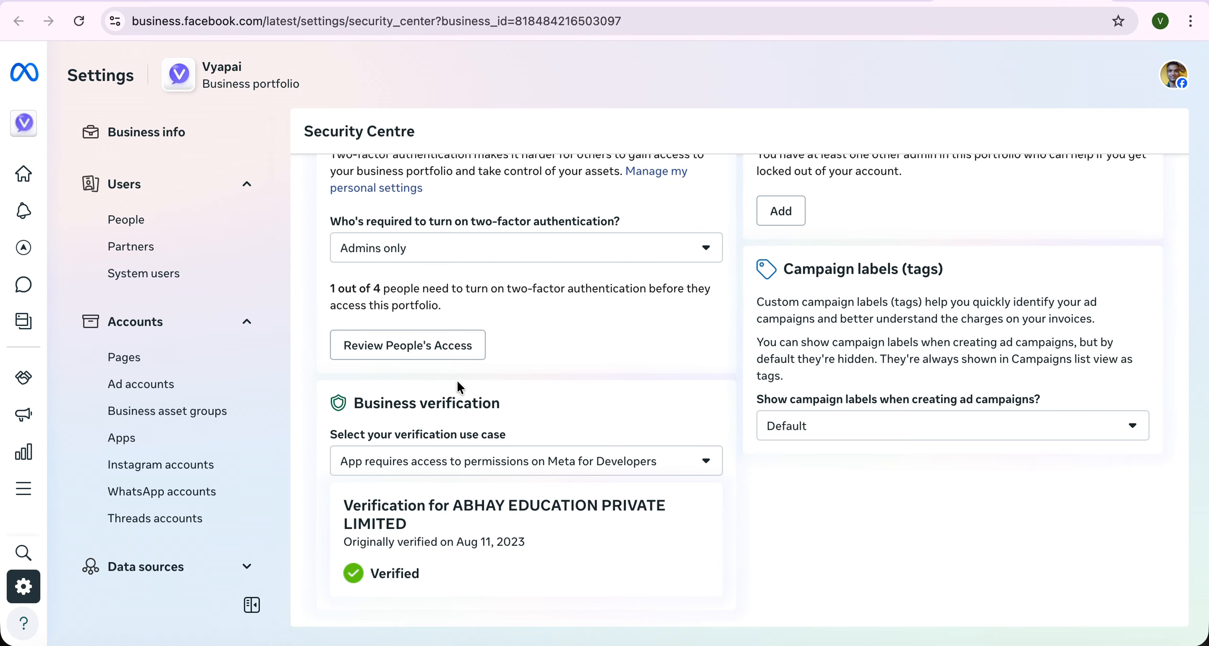
pyautogui.moveTo(29, 121)
pyautogui.click(437, 462)
pyautogui.click(420, 527)
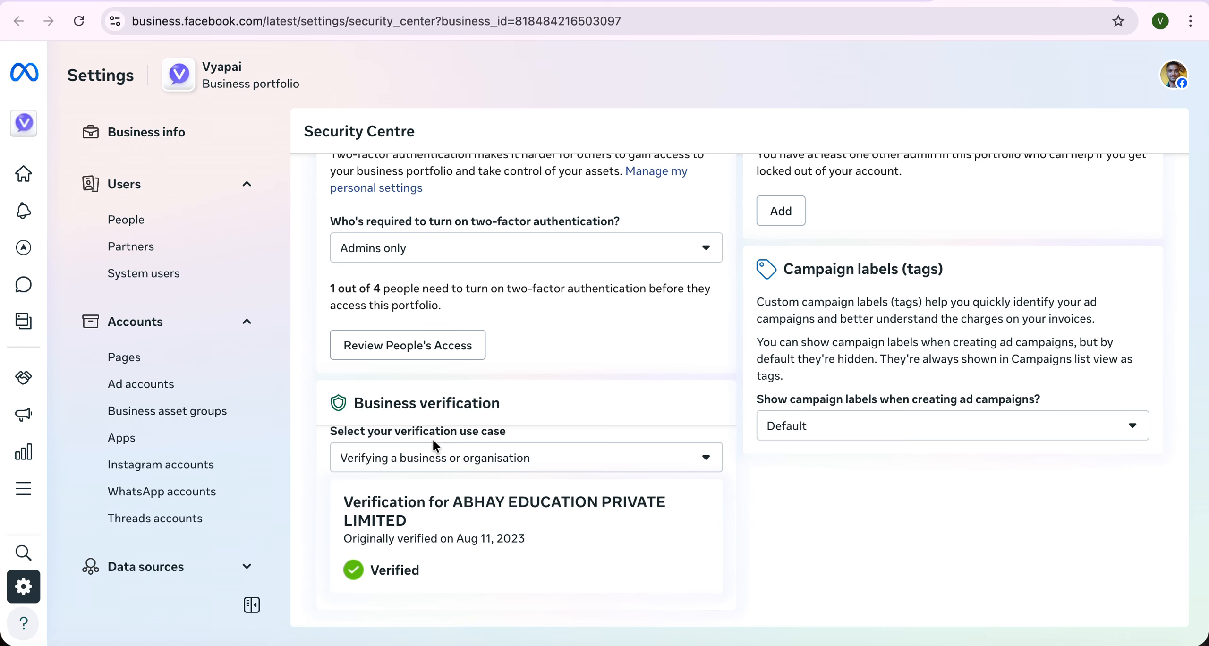
pyautogui.click(430, 457)
pyautogui.click(421, 554)
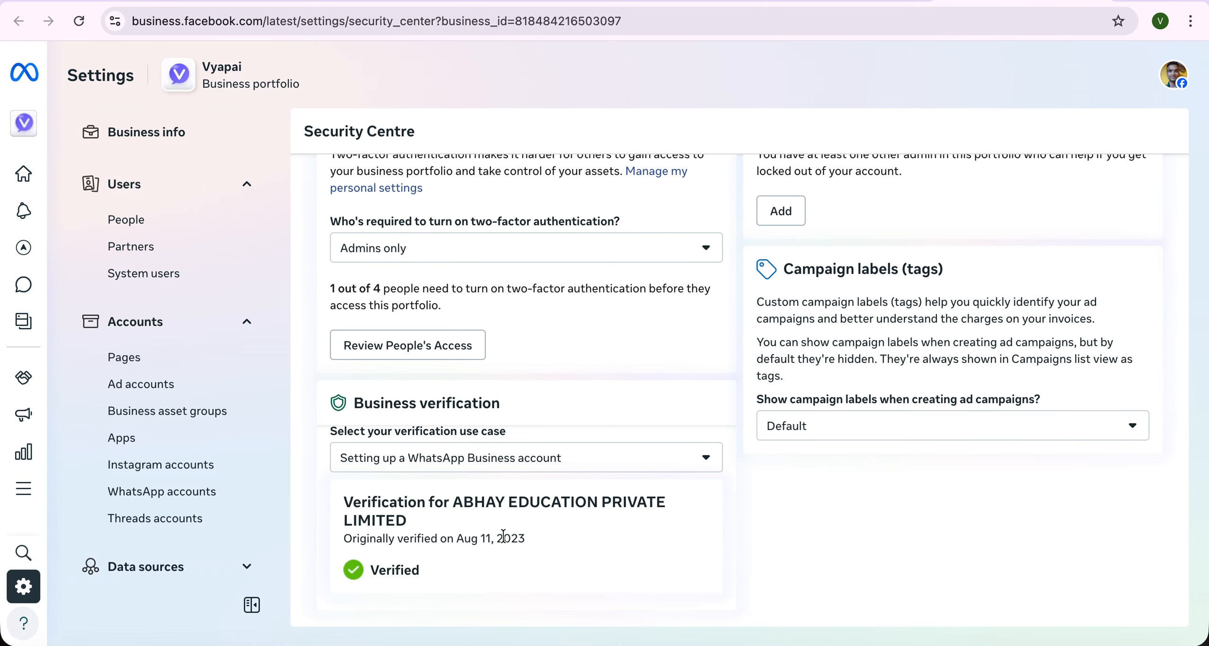
# - Select Maawa Mandi Biryani from the business portfolio list
pyautogui.moveTo(24, 122)
pyautogui.click(71, 124)
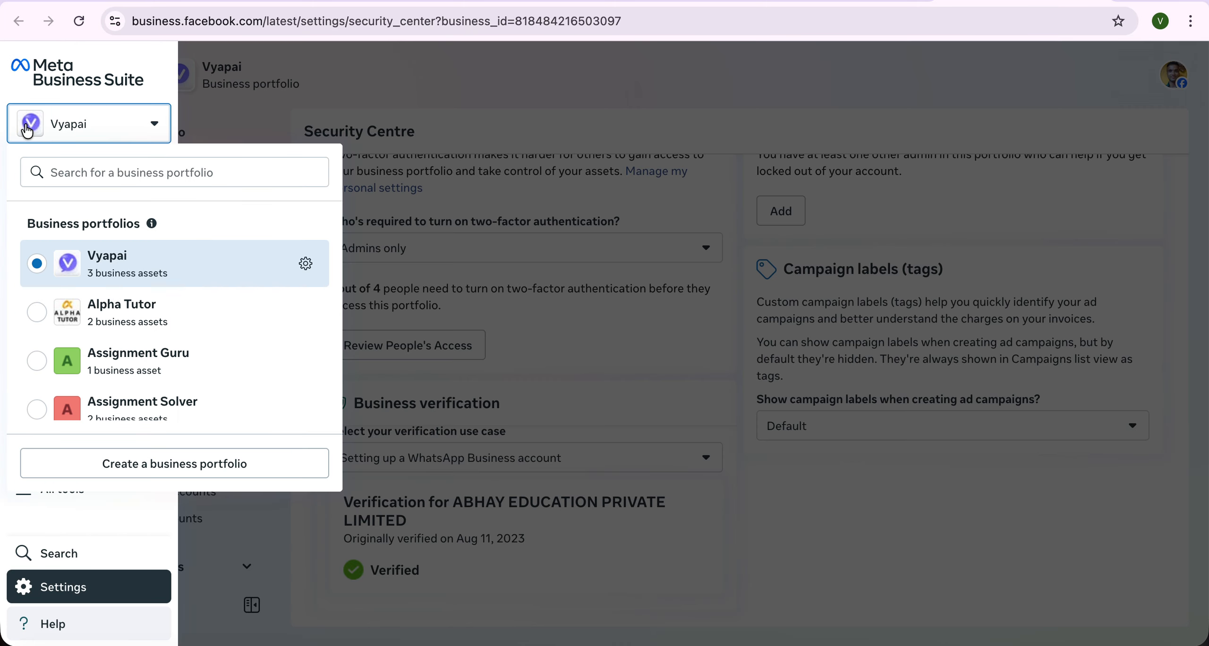
pyautogui.scroll(-10, 149, 355)
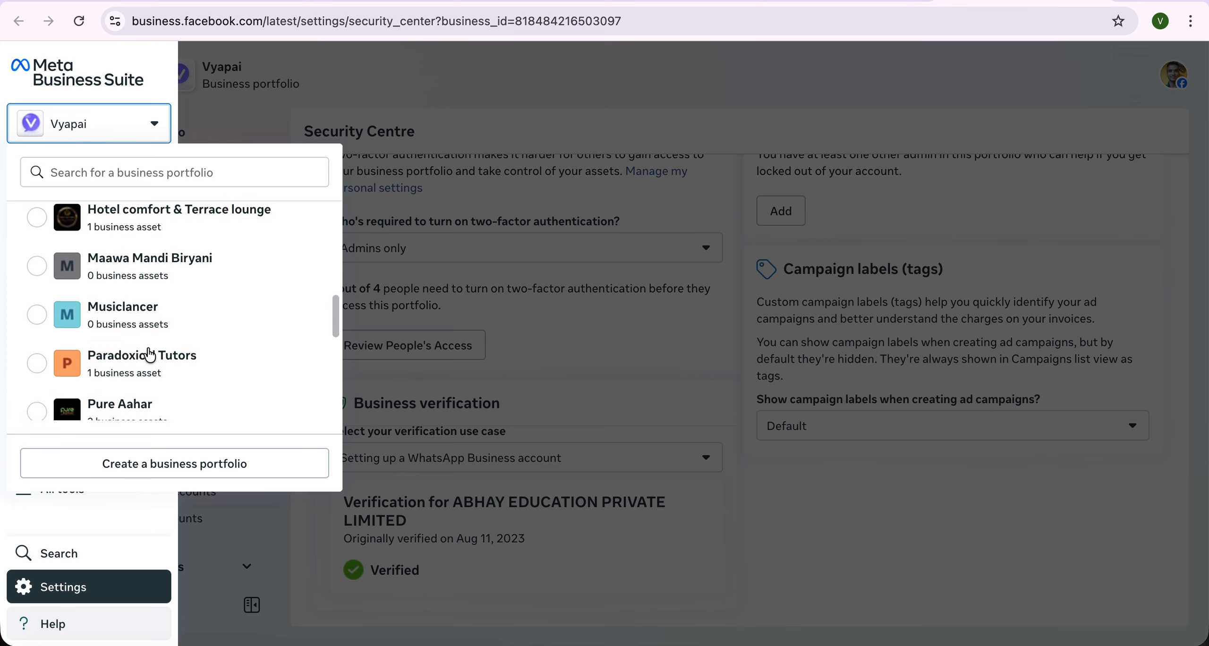
pyautogui.click(160, 266)
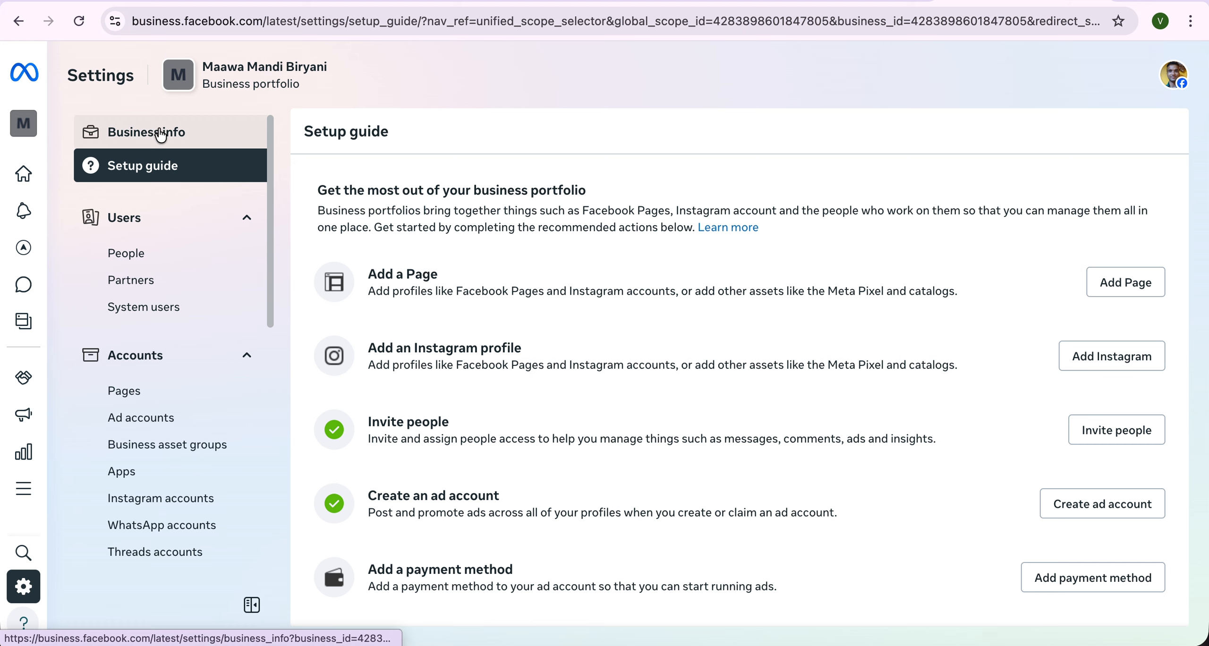
# - Open Maawa Mandi Biryani's verification details and check the use-case list without changing it
pyautogui.click(161, 134)
pyautogui.scroll(-6, 502, 381)
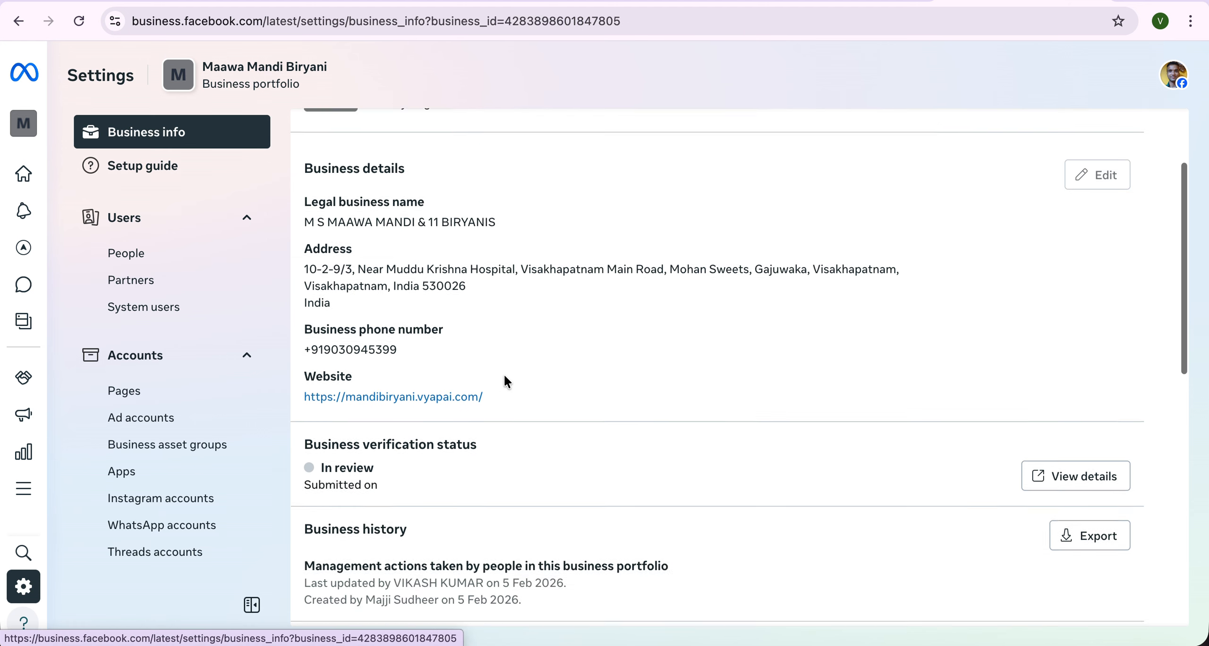
pyautogui.click(1064, 327)
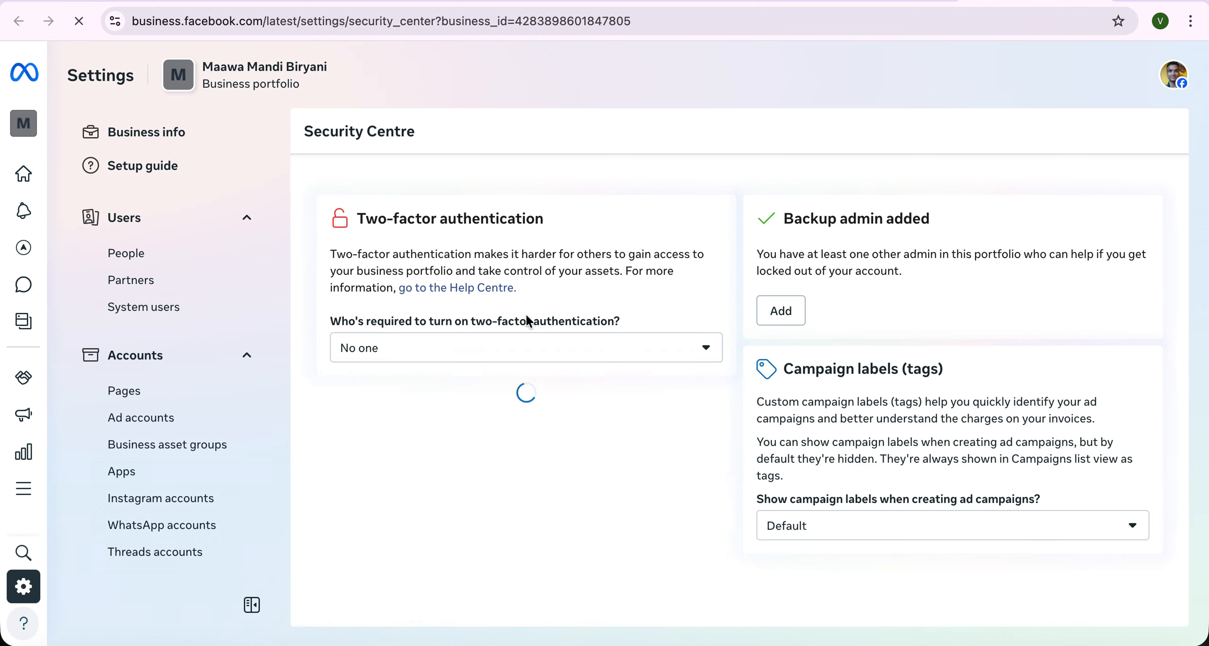
pyautogui.scroll(-1, 451, 468)
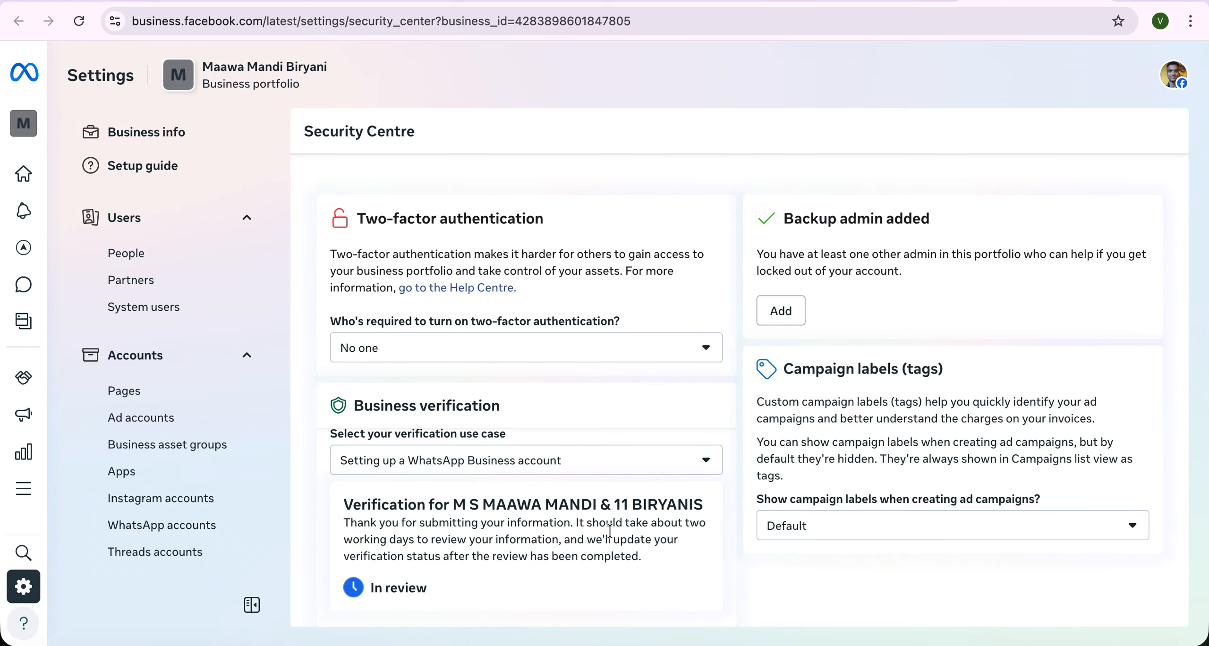
pyautogui.click(687, 461)
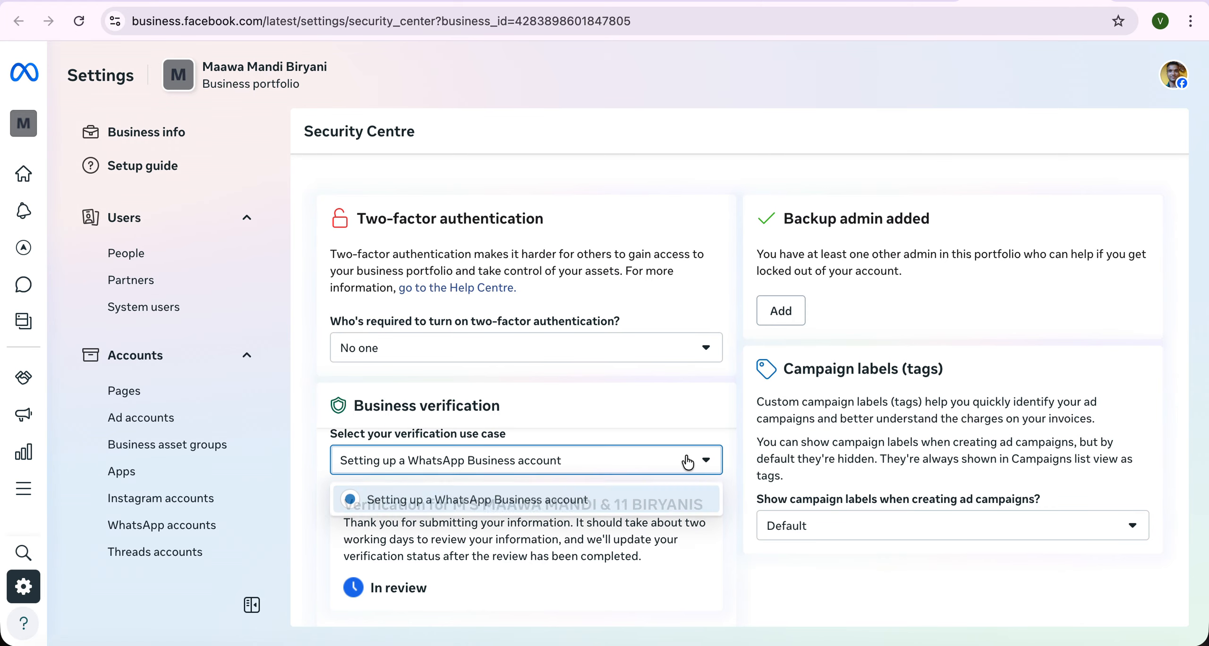
pyautogui.click(524, 544)
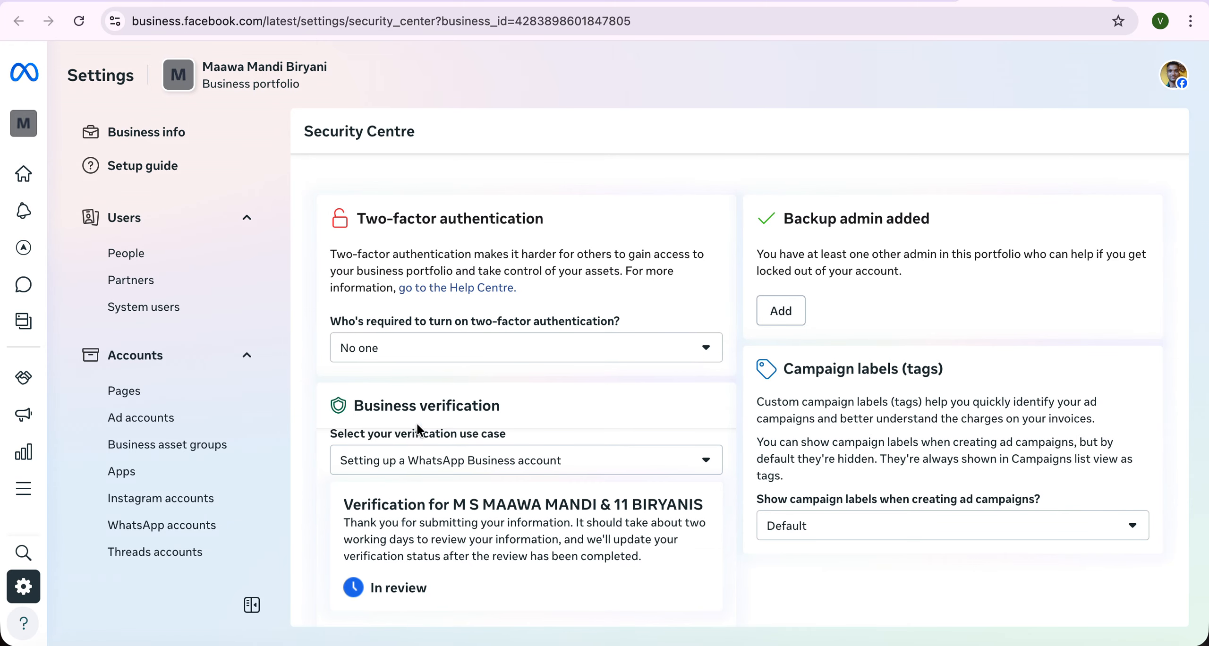
# - Scroll through the business portfolio list and select The Fusion Point
pyautogui.click(28, 123)
pyautogui.scroll(-5, 182, 376)
pyautogui.scroll(5, 182, 375)
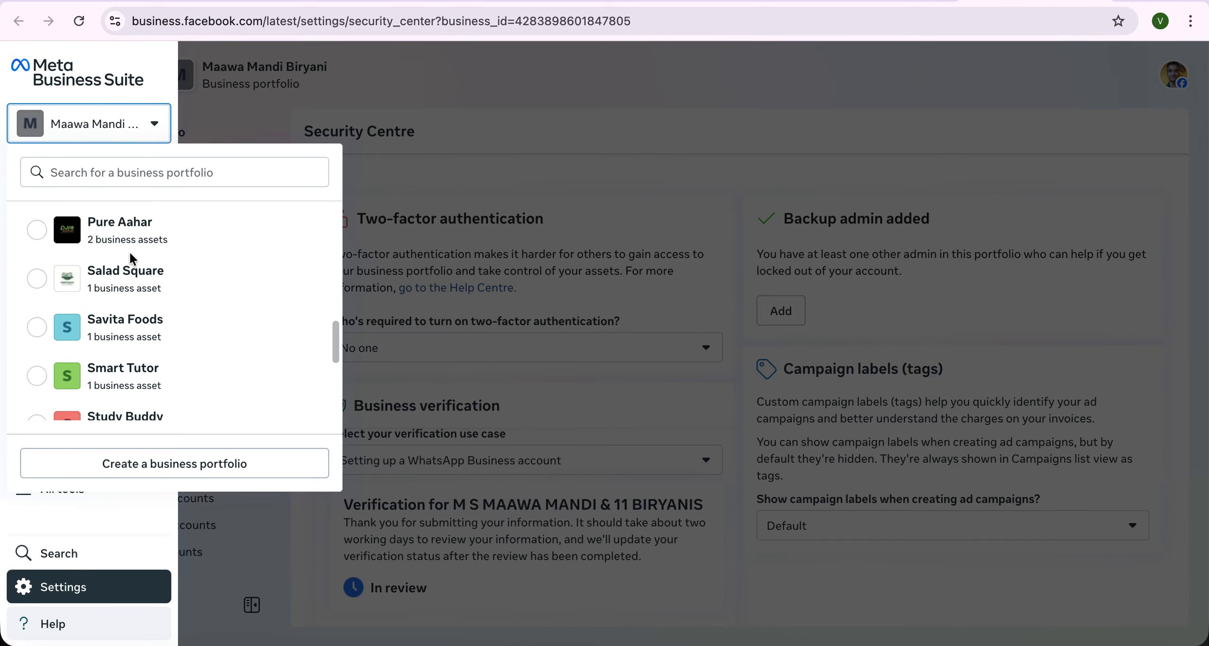
pyautogui.scroll(2, 135, 290)
pyautogui.scroll(4, 133, 259)
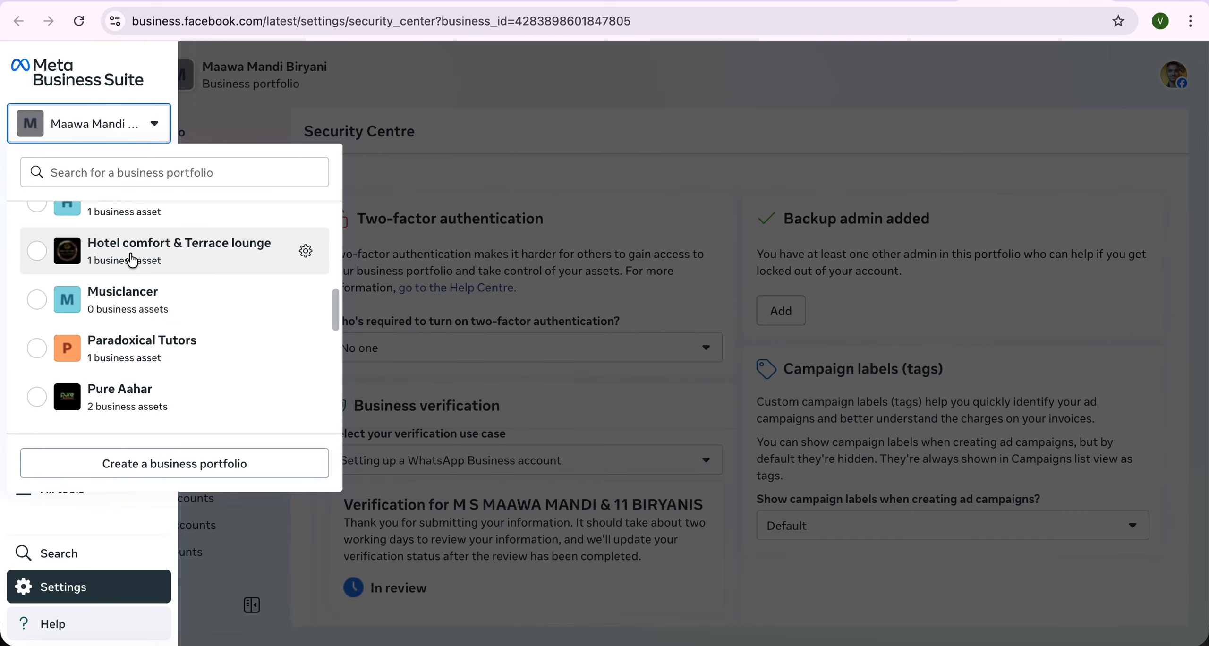
pyautogui.scroll(2, 132, 259)
pyautogui.scroll(-8, 132, 262)
pyautogui.scroll(-4, 135, 267)
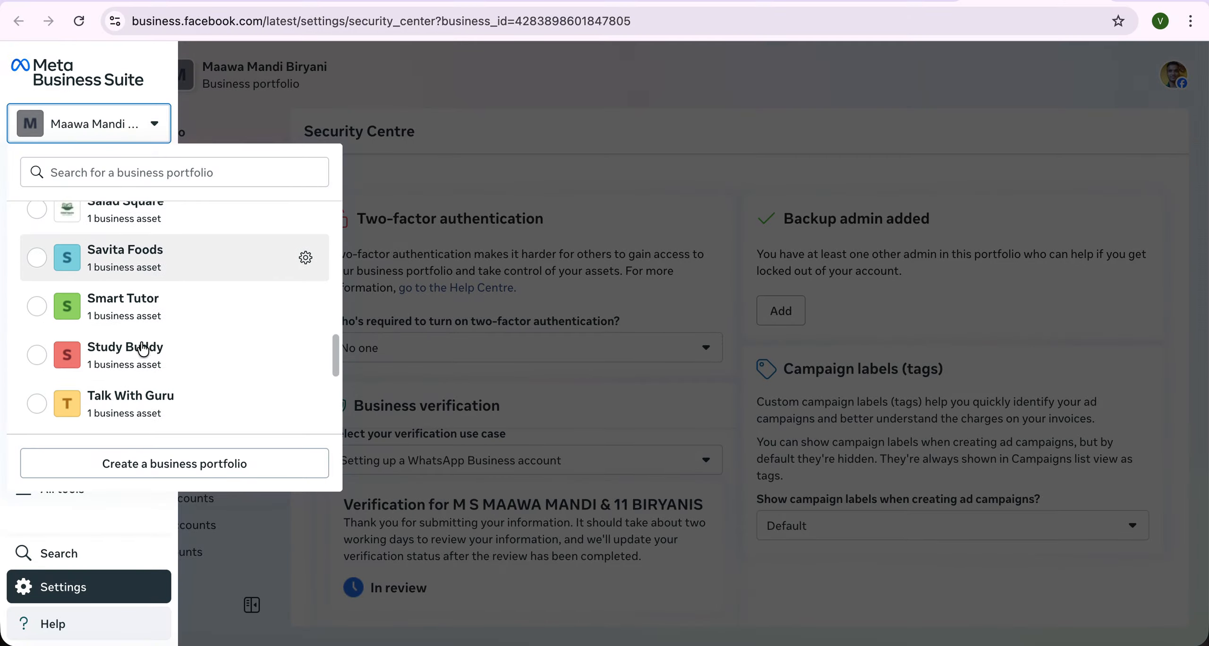
pyautogui.scroll(-1, 142, 395)
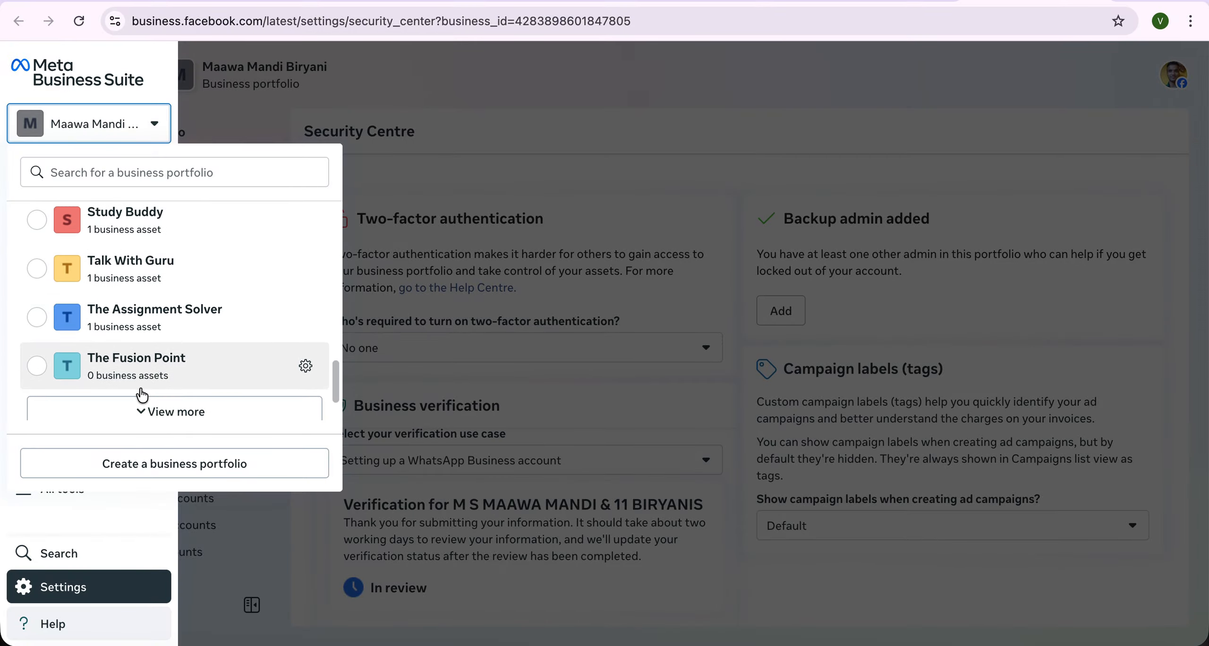
pyautogui.click(142, 375)
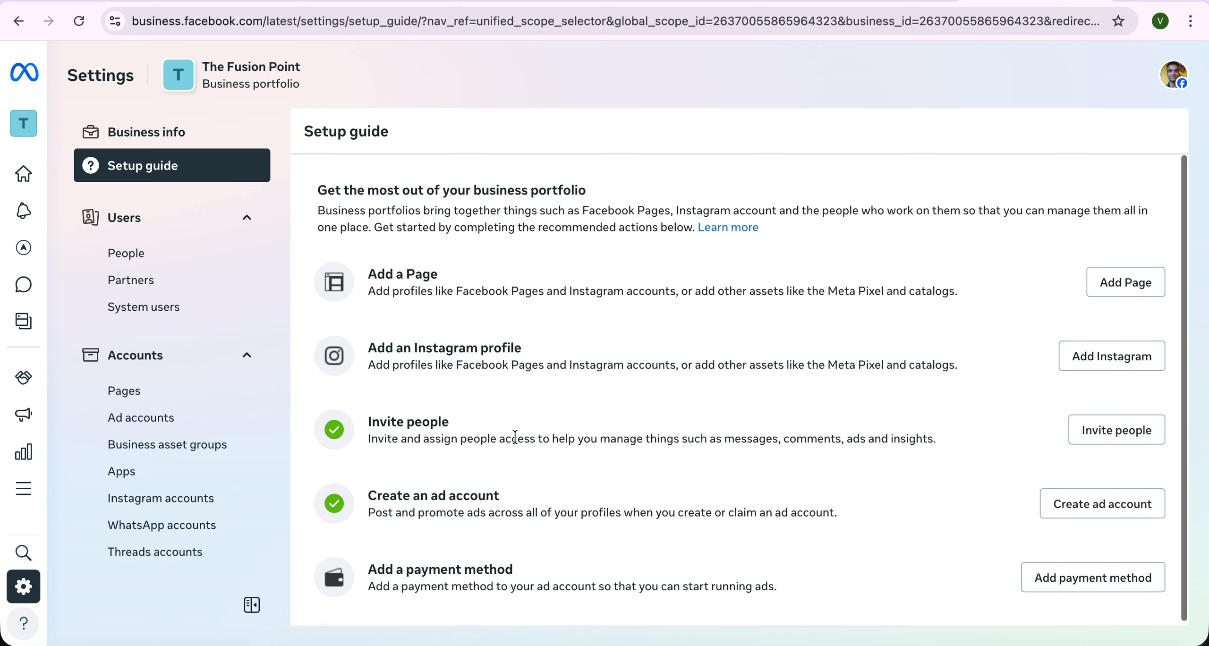
# - Open The Fusion Point's Business info and view its business verification details
pyautogui.click(141, 137)
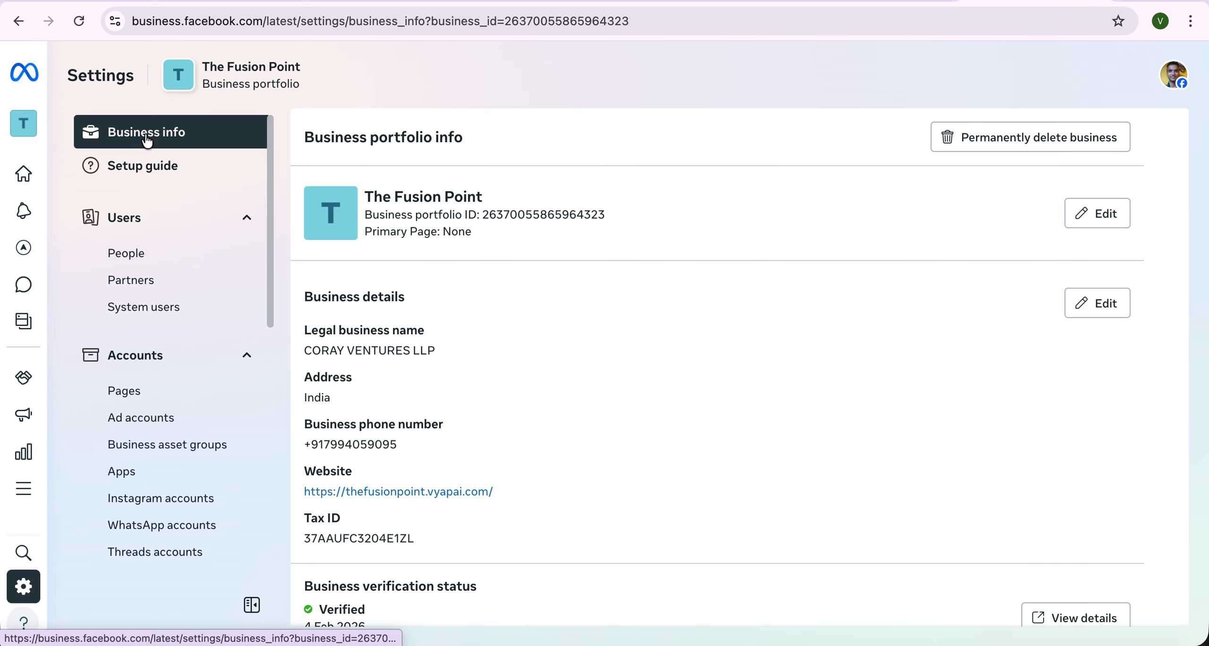
pyautogui.scroll(-15, 539, 361)
pyautogui.scroll(6, 538, 361)
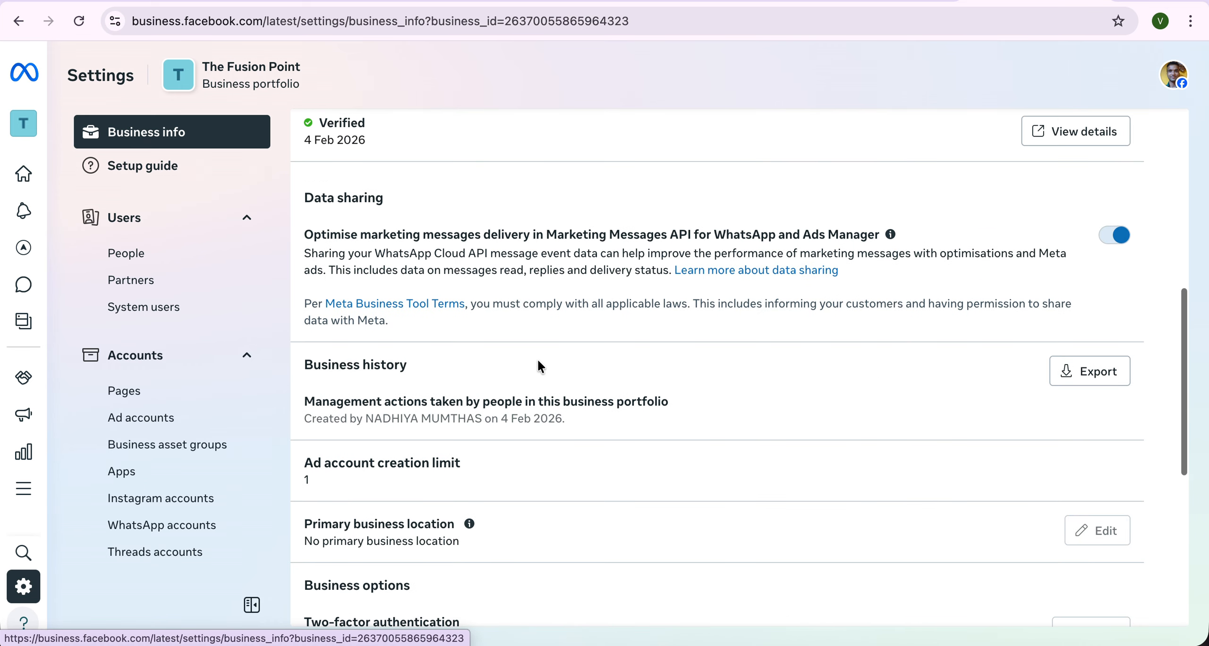
pyautogui.scroll(4, 898, 389)
pyautogui.click(1043, 344)
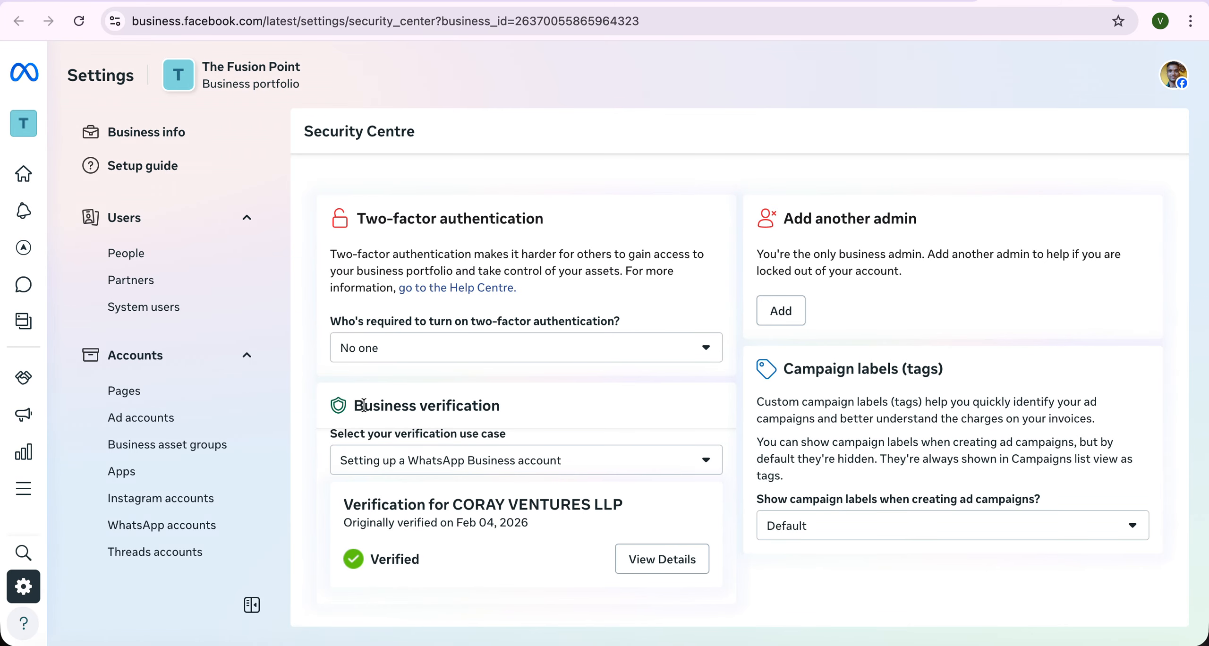
# - Highlight the CORAY VENTURES LLP verification summary and review the use-case options unchanged
pyautogui.moveTo(310, 378); pyautogui.dragTo(657, 590)
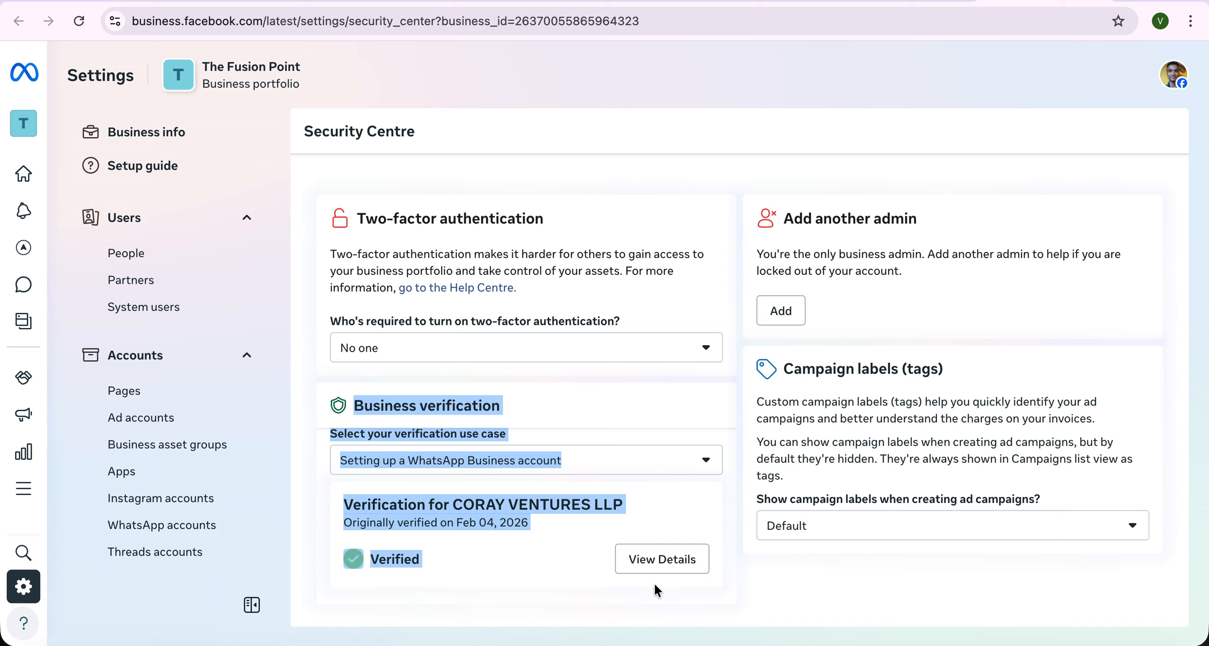
pyautogui.click(560, 614)
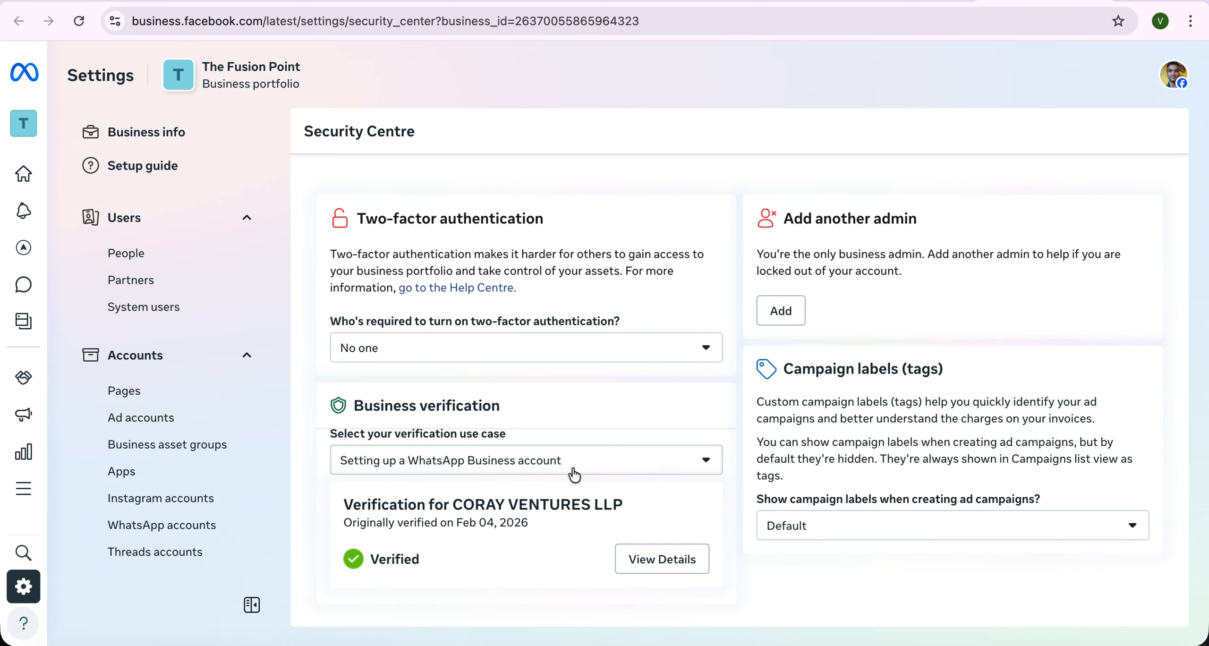
pyautogui.click(574, 470)
pyautogui.click(507, 556)
pyautogui.click(663, 562)
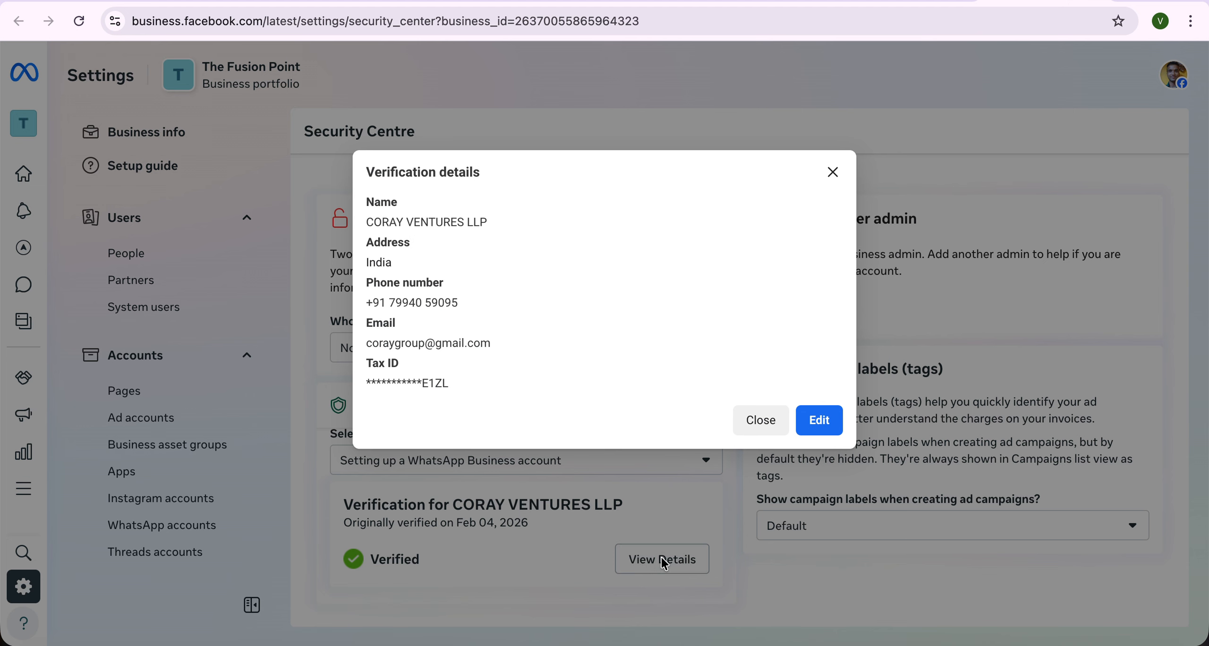
pyautogui.moveTo(359, 162); pyautogui.dragTo(503, 380)
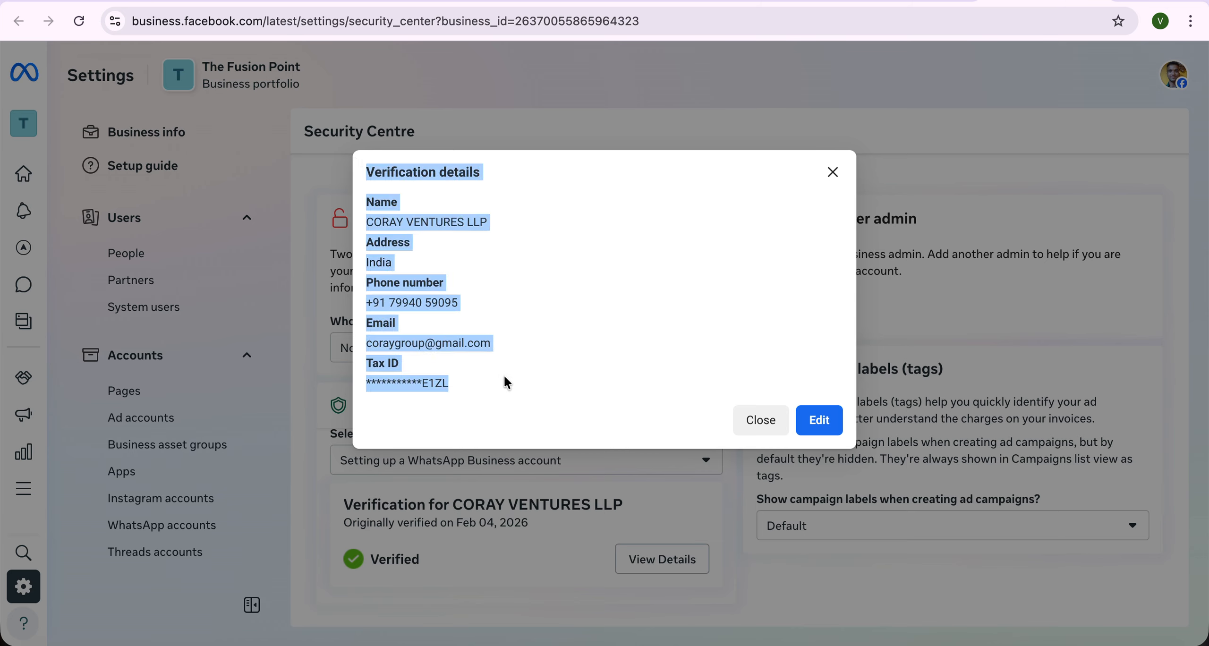
pyautogui.click(481, 306)
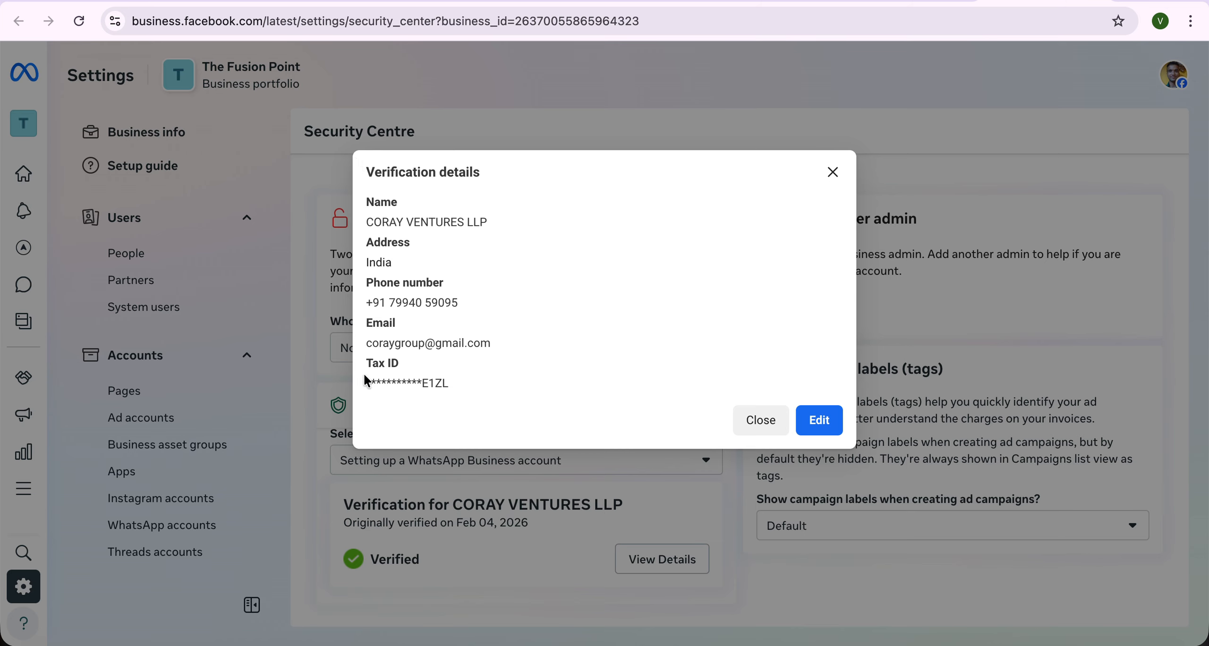
pyautogui.moveTo(368, 381); pyautogui.dragTo(503, 381)
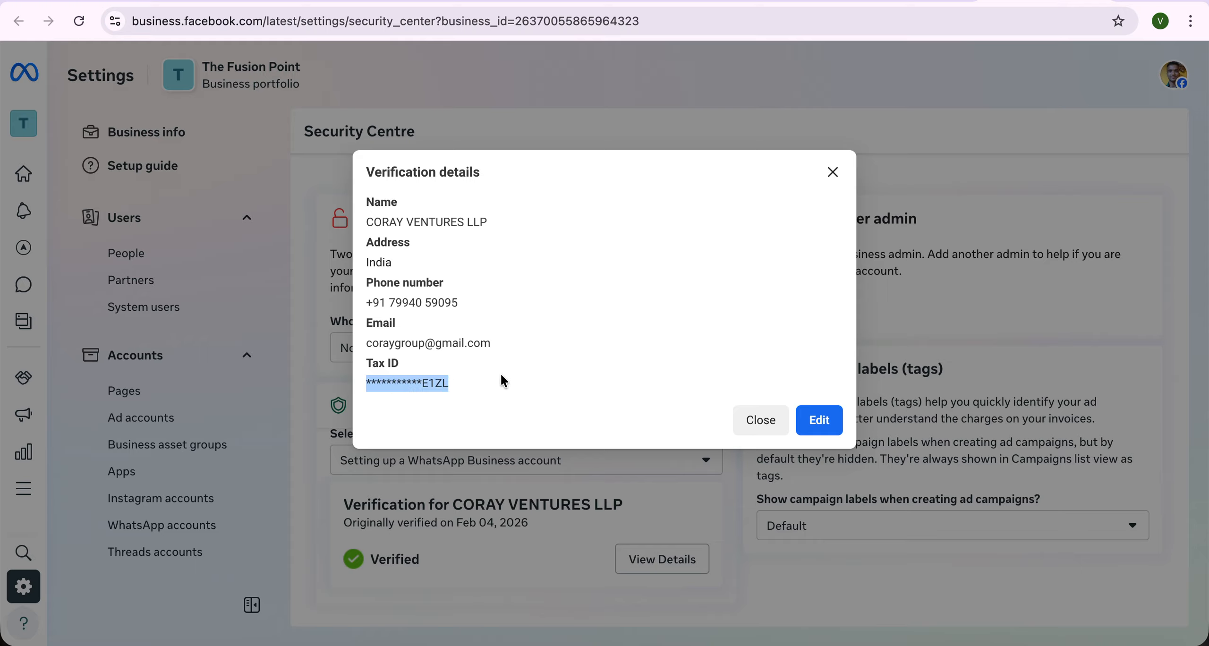
pyautogui.click(839, 174)
pyautogui.click(651, 572)
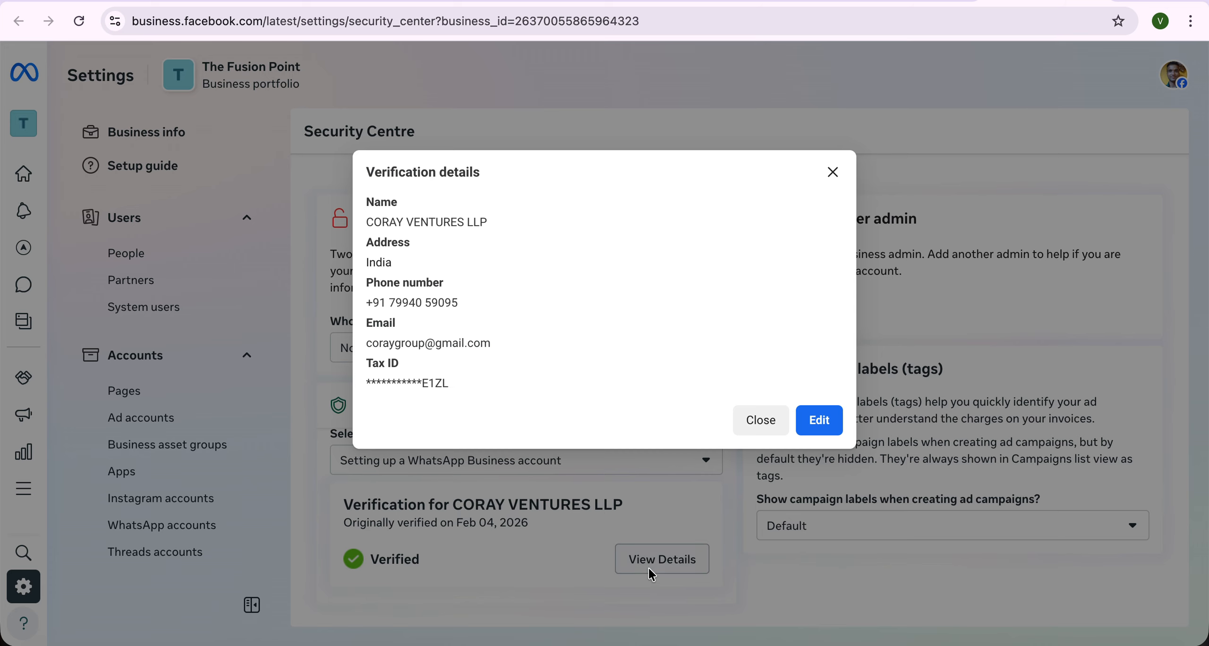
pyautogui.click(813, 410)
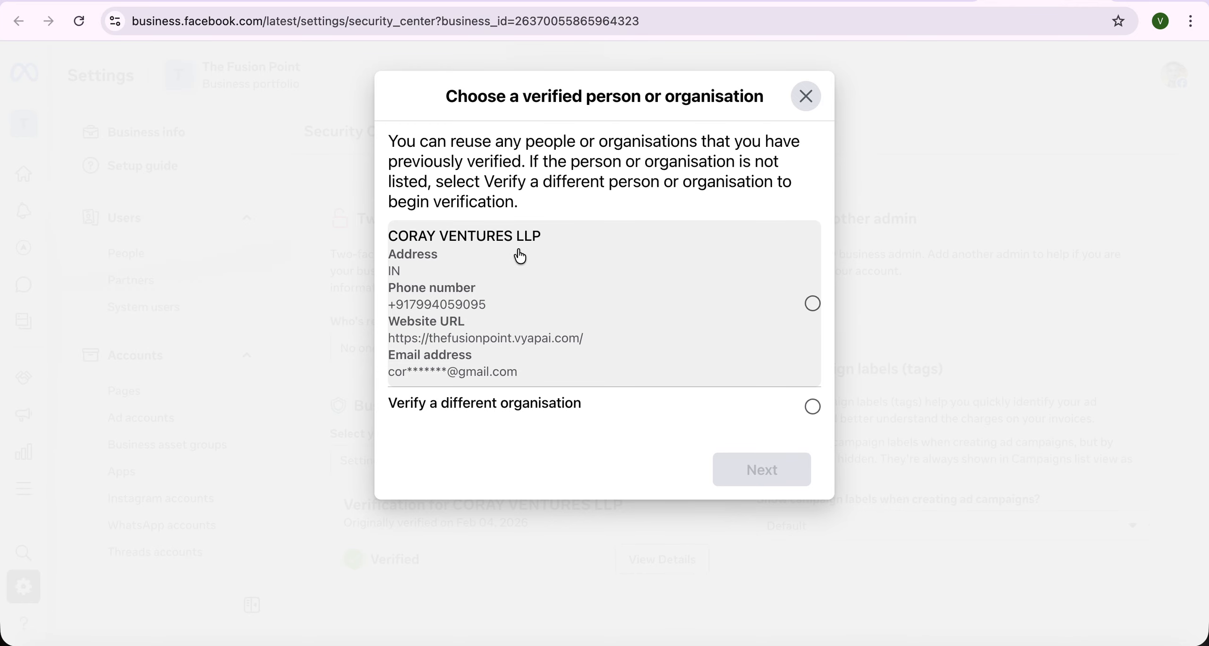
pyautogui.click(807, 97)
pyautogui.click(759, 391)
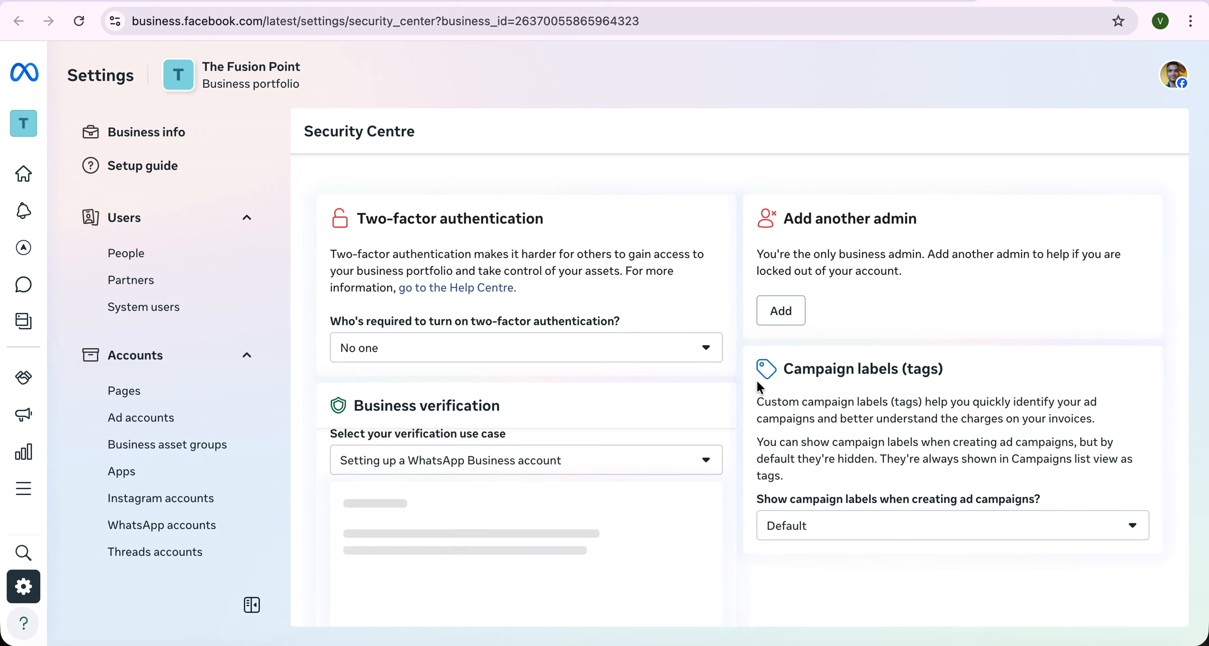
# - Reopen The Fusion Point's Business info, view verification details, and close the extra Security Centre tab
pyautogui.scroll(-2, 629, 469)
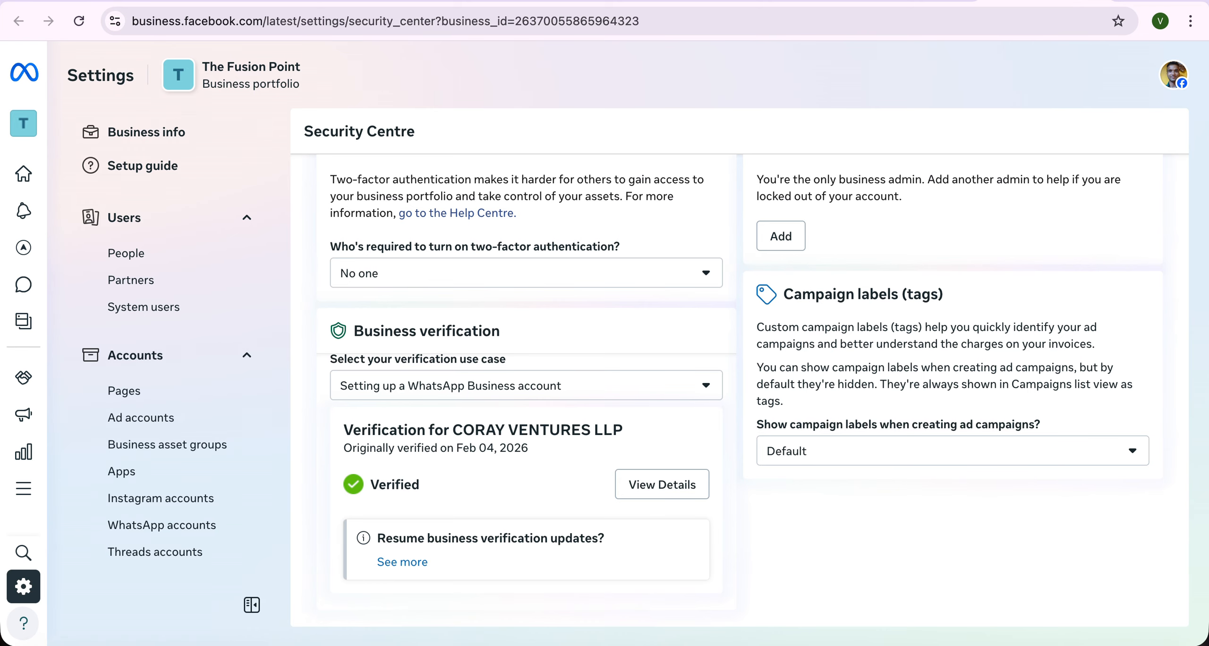
pyautogui.click(150, 133)
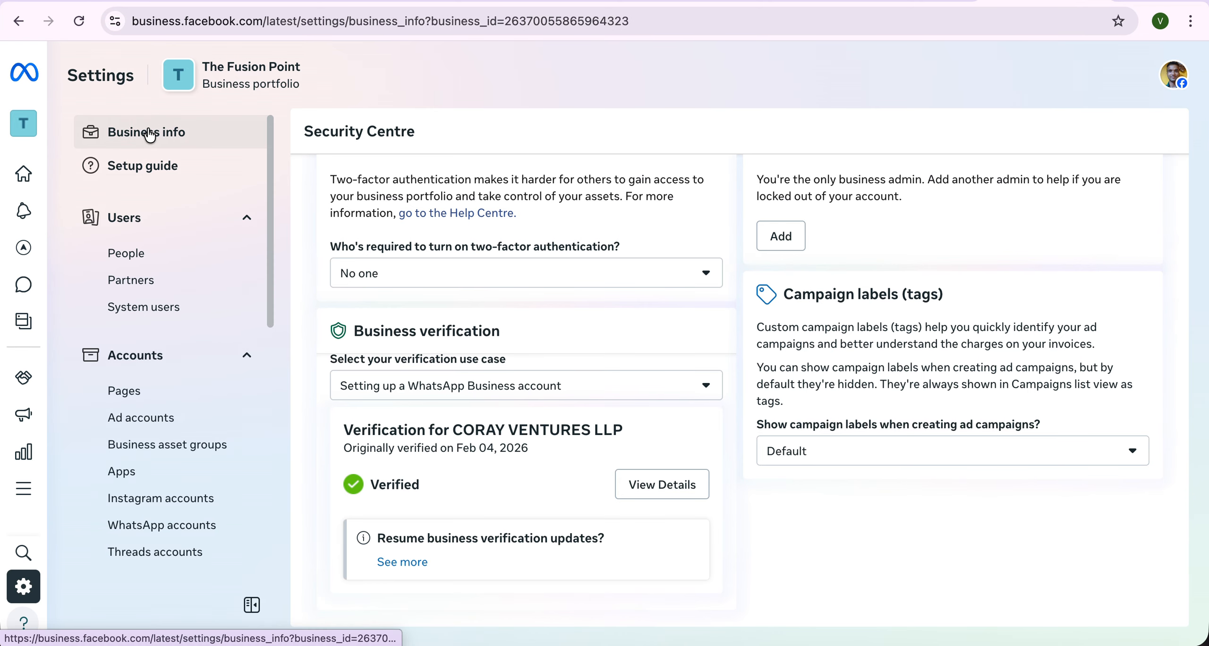
pyautogui.scroll(-5, 611, 448)
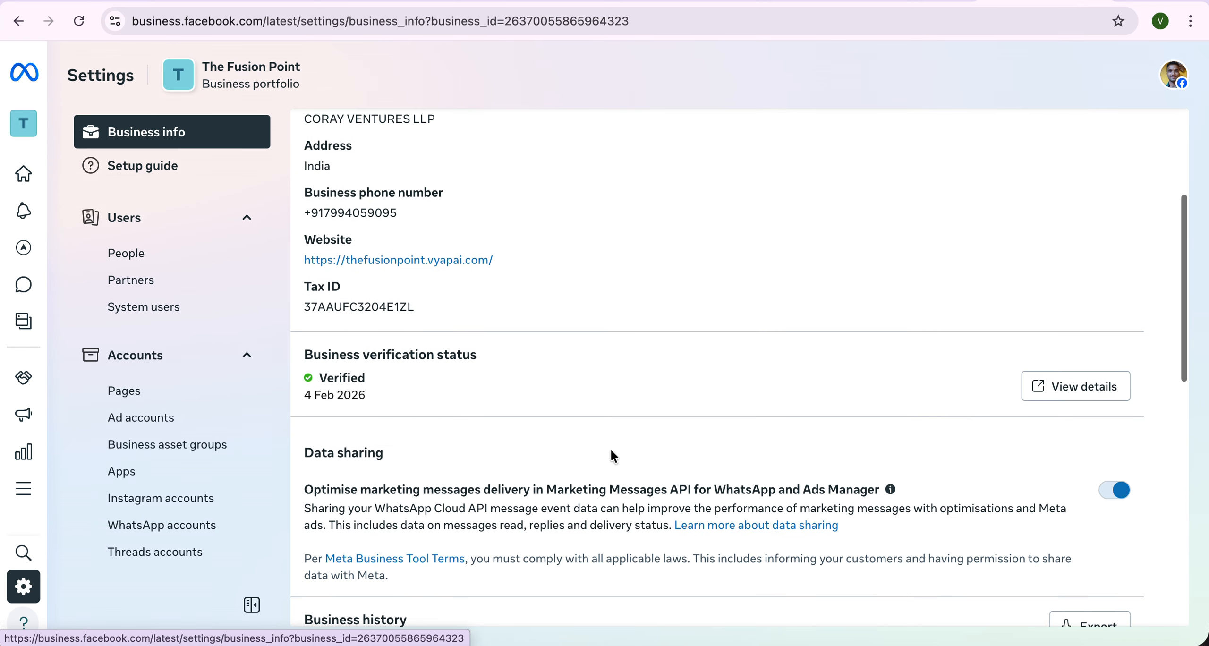
pyautogui.click(1056, 389)
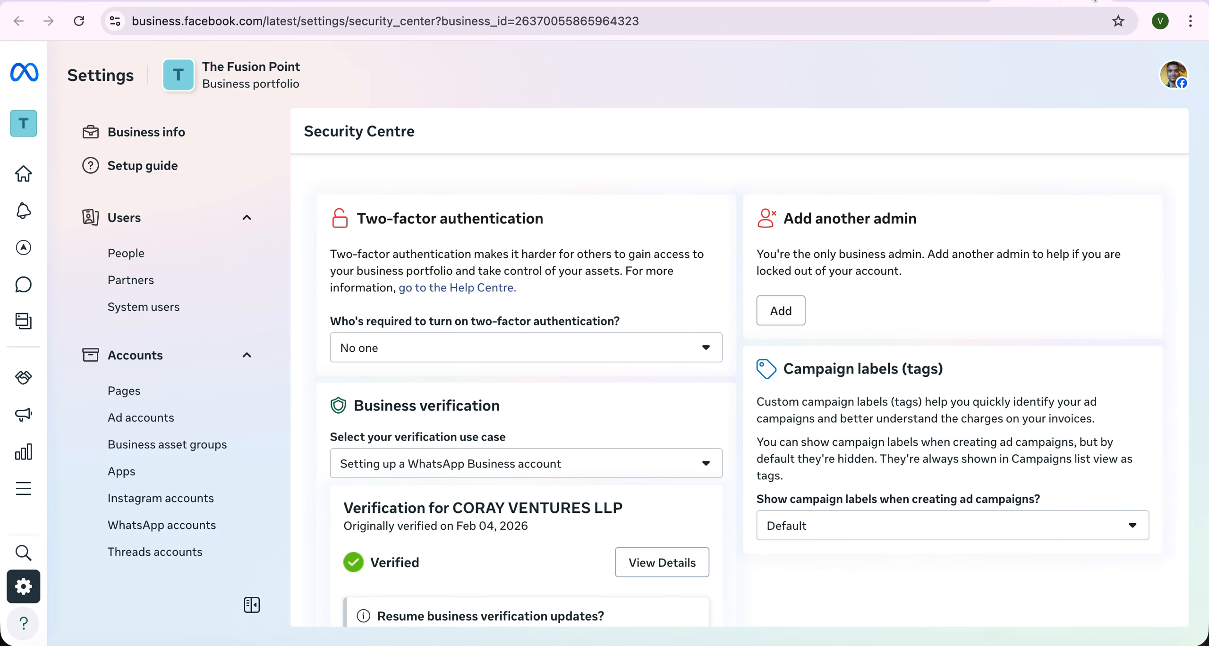
pyautogui.hotkey('ctrl', 'w')
pyautogui.scroll(5, 545, 257)
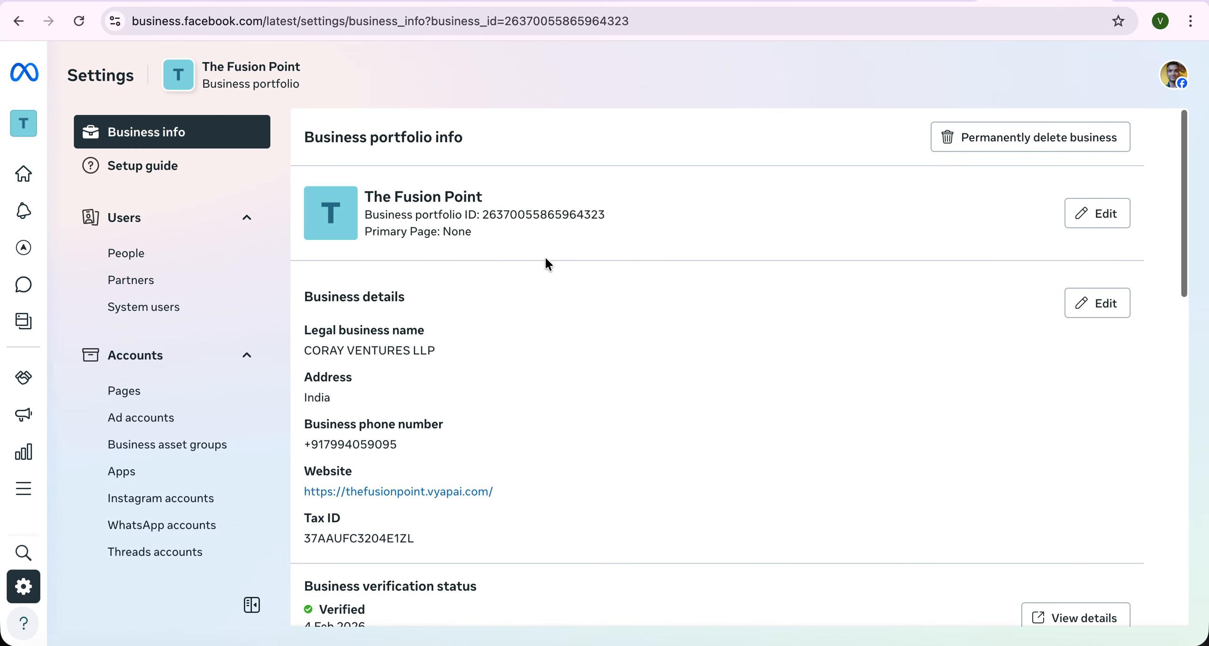
pyautogui.click(1091, 313)
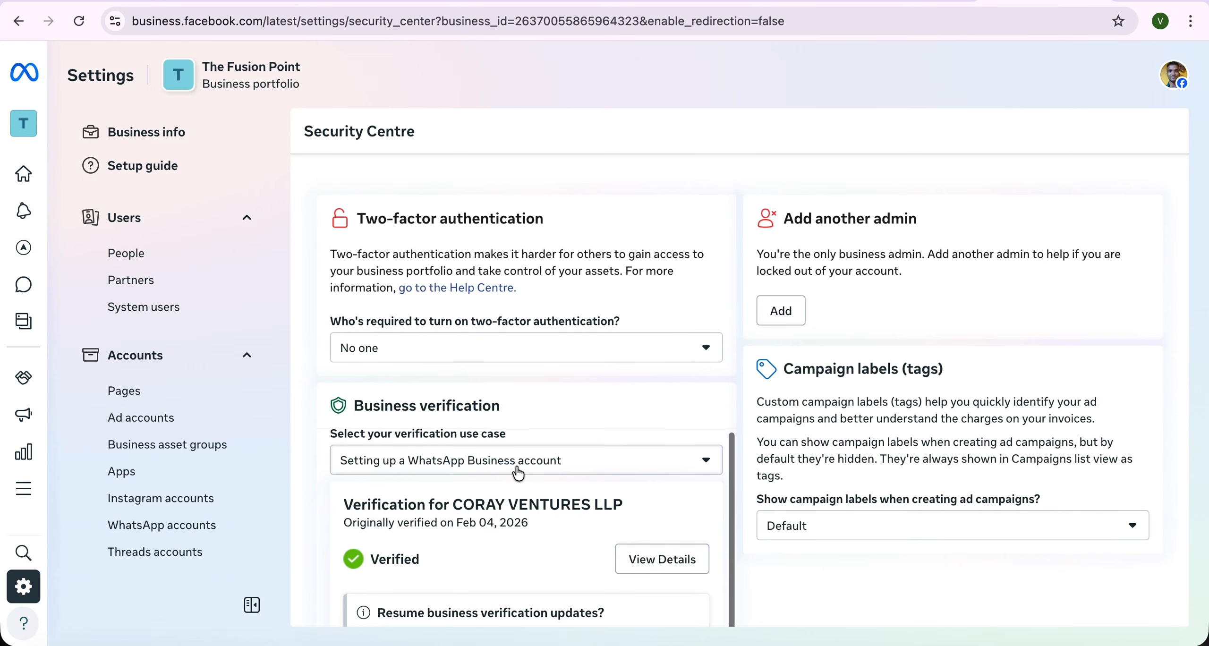
pyautogui.scroll(-2, 515, 550)
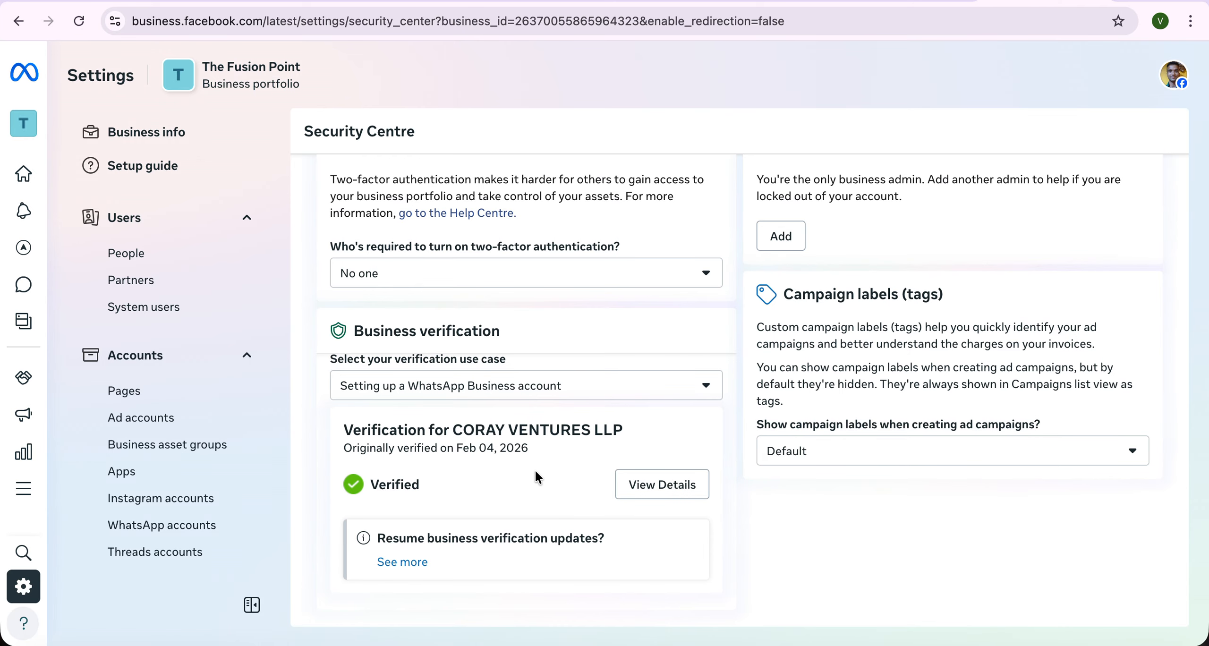
pyautogui.click(172, 134)
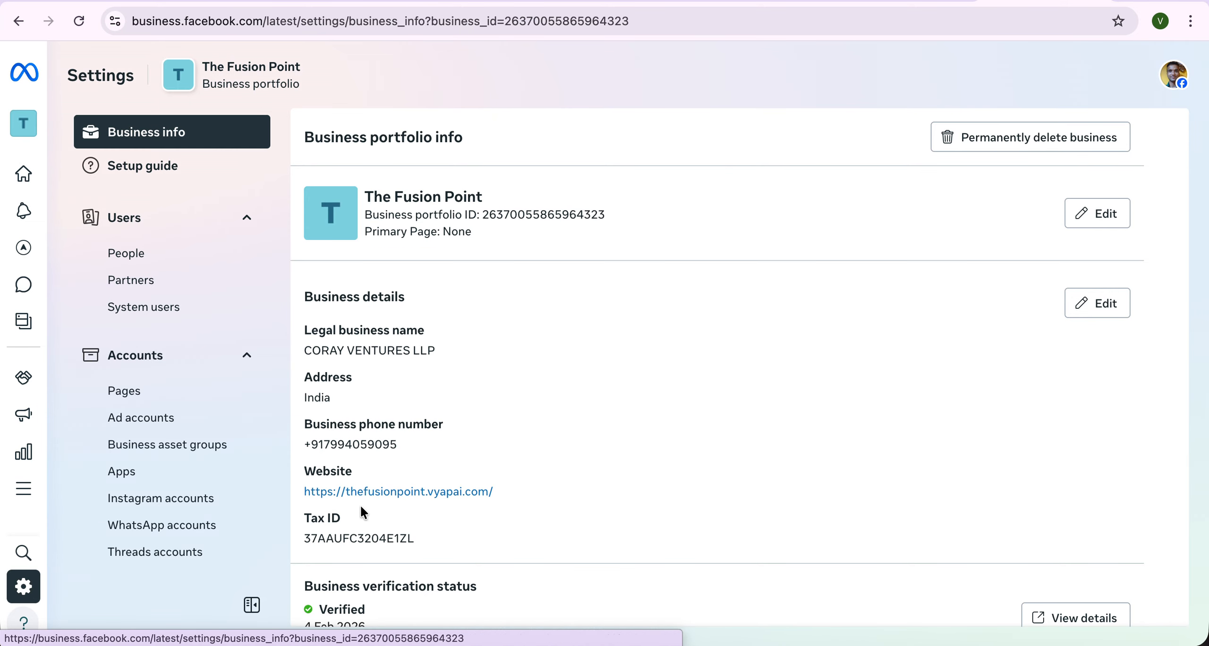
pyautogui.scroll(-1, 373, 533)
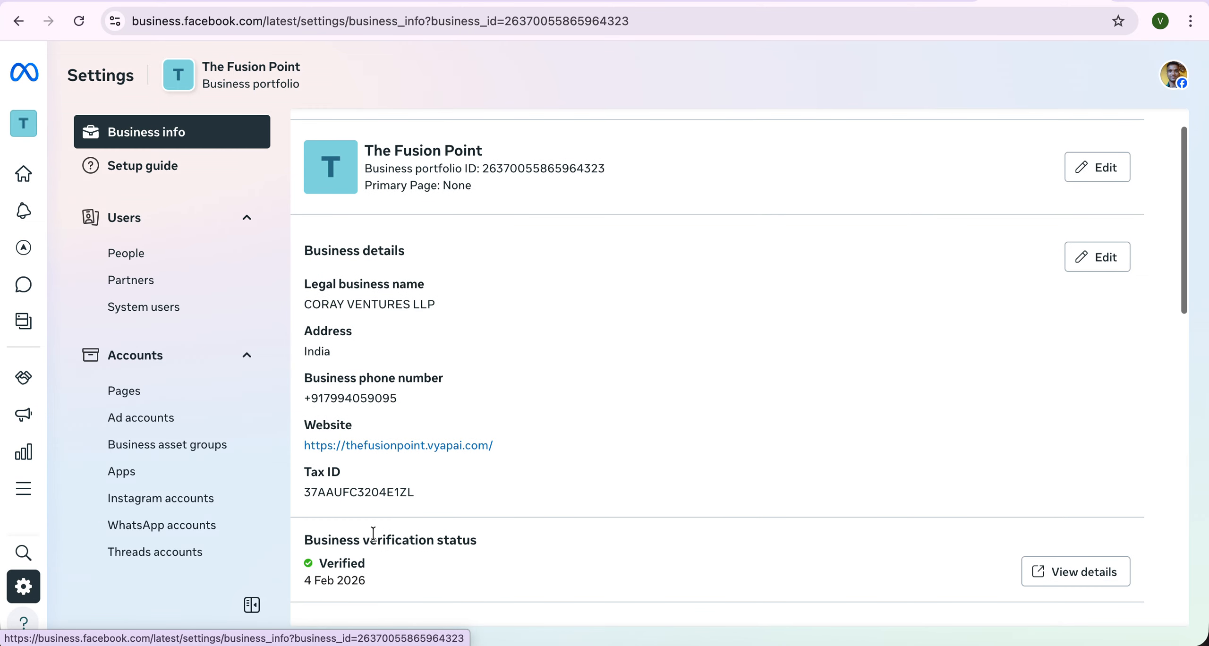
pyautogui.moveTo(305, 492); pyautogui.dragTo(487, 495)
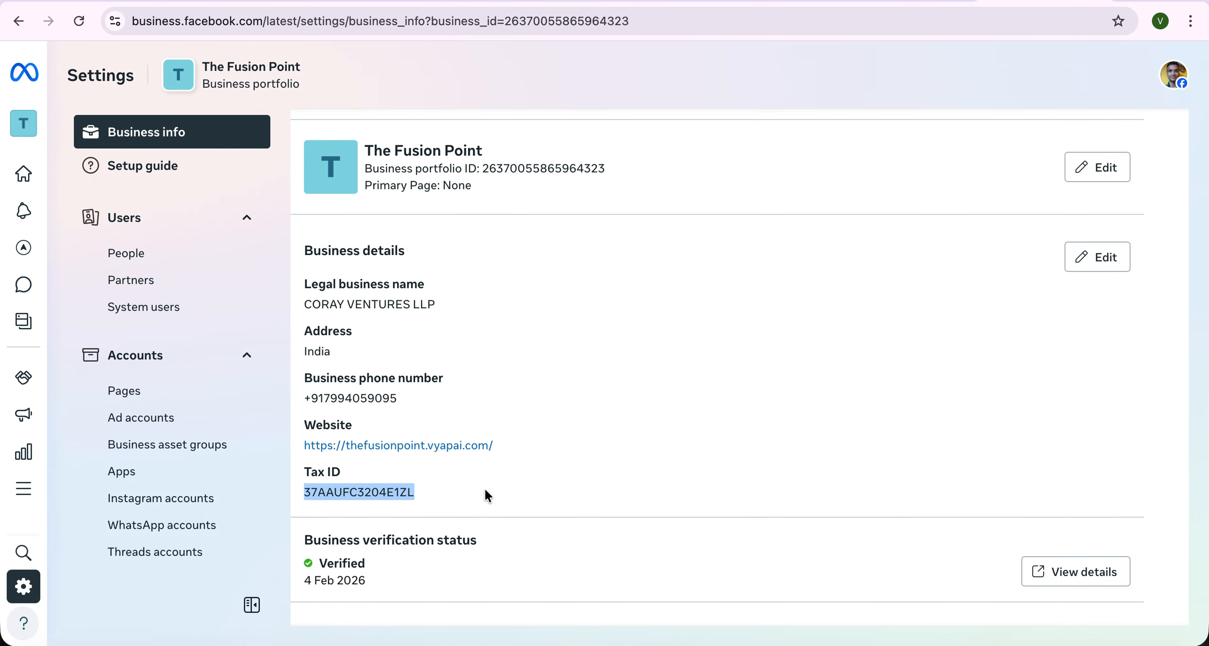
pyautogui.scroll(-2, 485, 487)
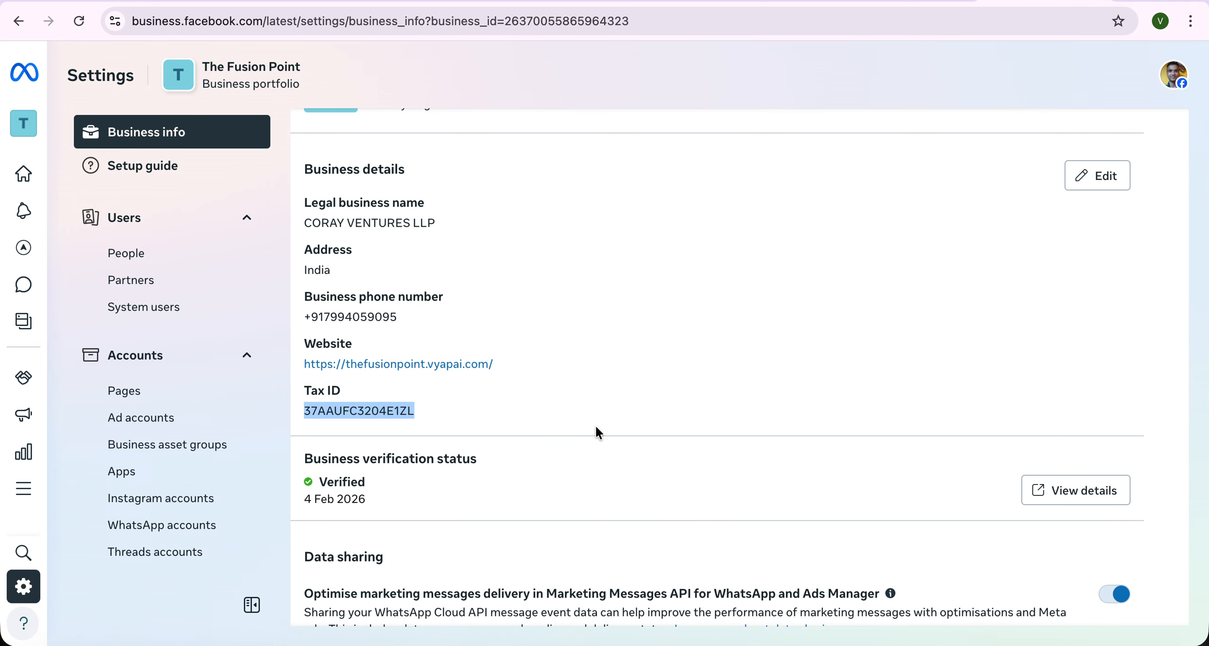
pyautogui.click(545, 415)
pyautogui.scroll(3, 546, 416)
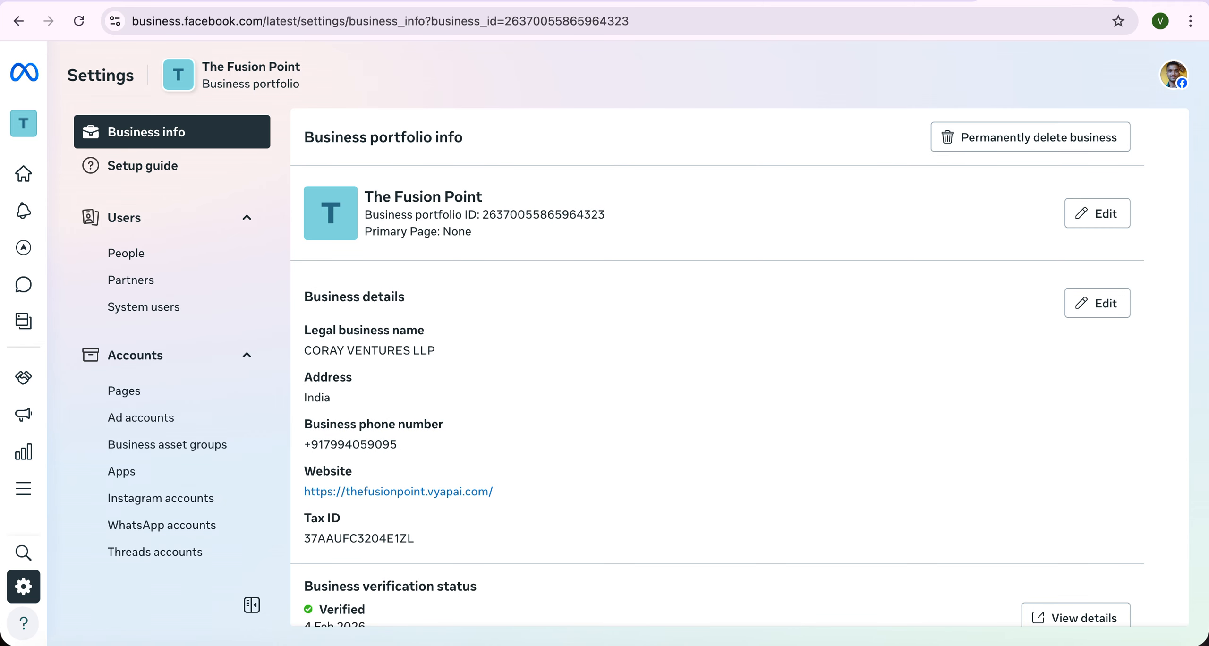